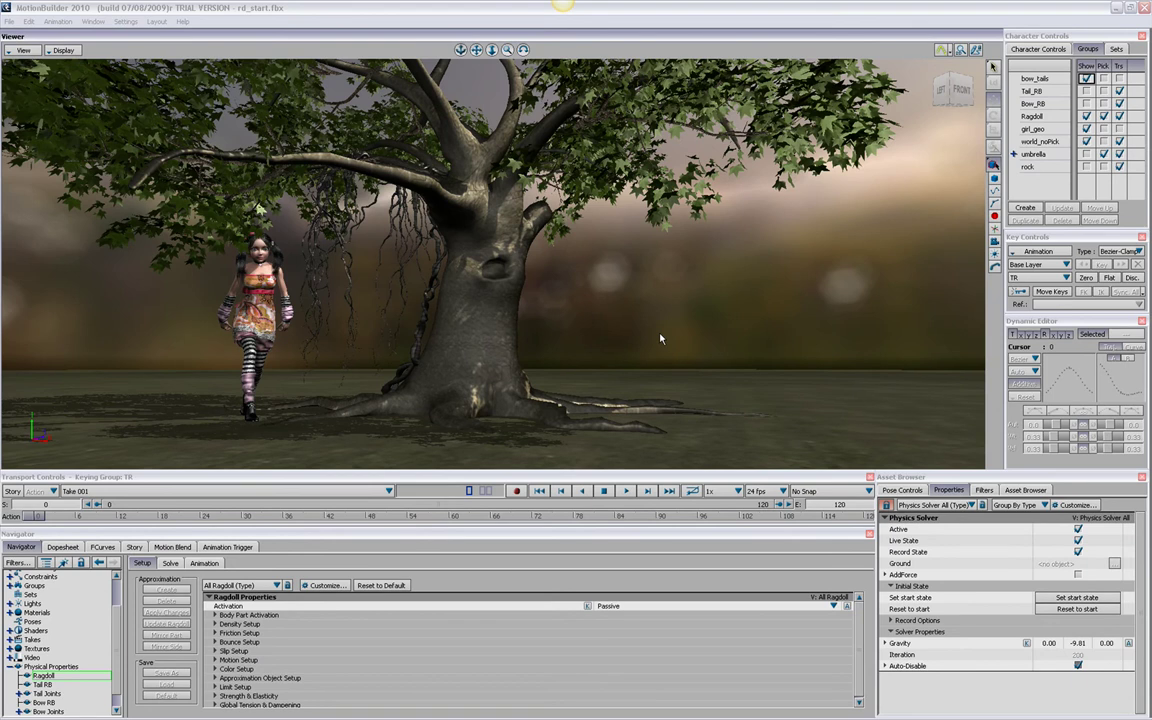
Step: Replay the ragdoll-wrapped girl's walk from the start, stopping near frame 75 at the tree
{"action": "left_click", "coordinate": [632, 492]}
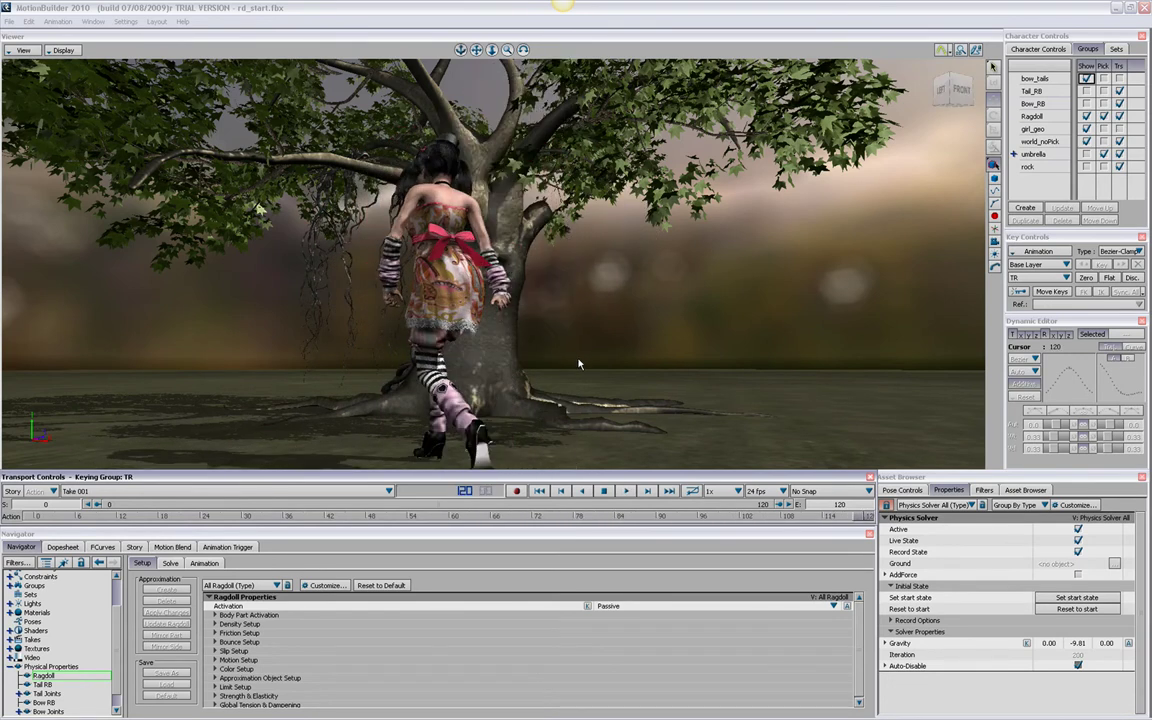
{"action": "left_click", "coordinate": [1065, 612]}
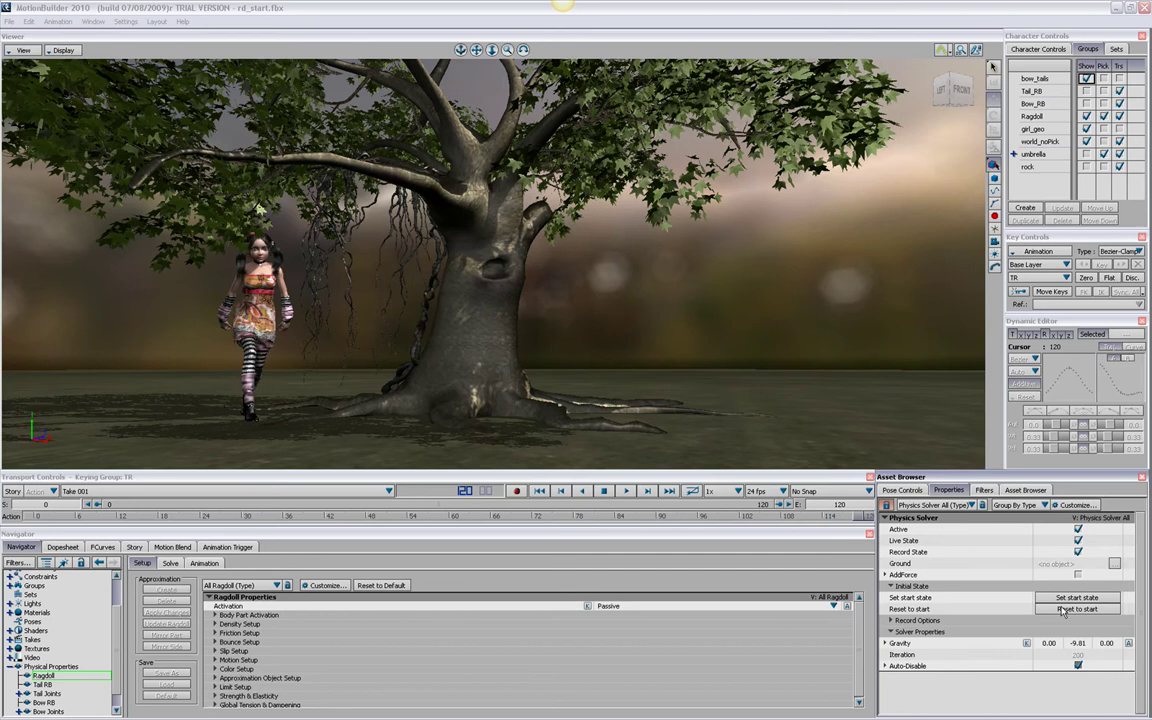
{"action": "left_click", "coordinate": [628, 495]}
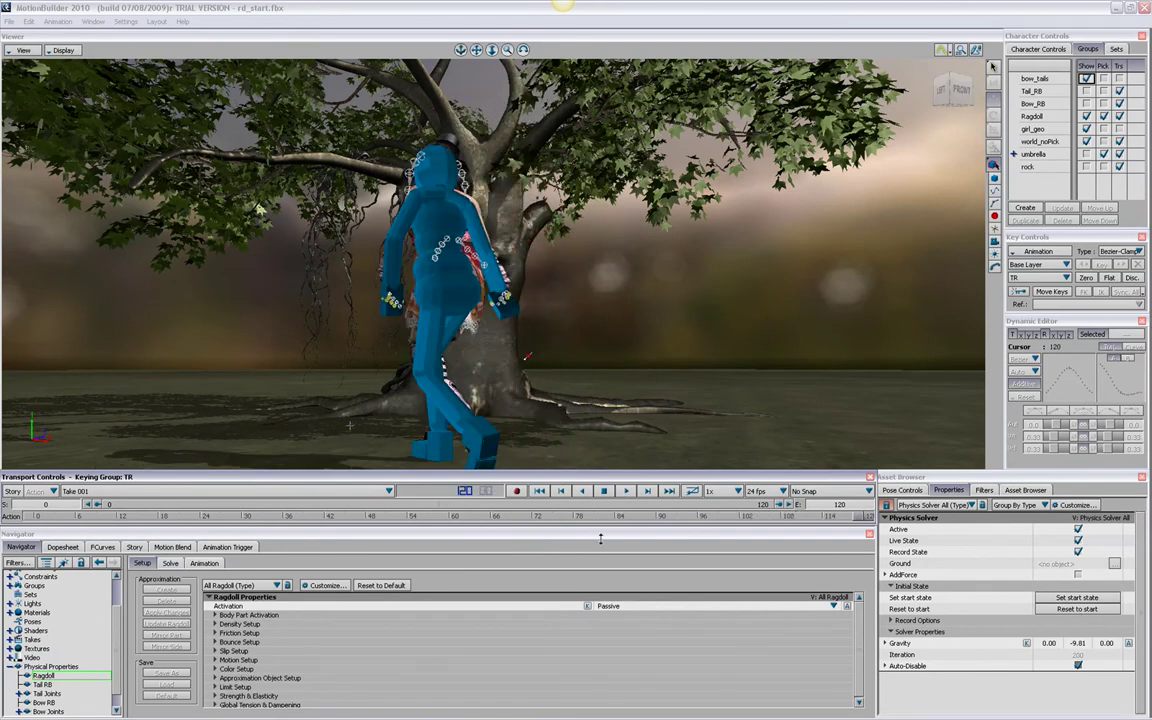
{"action": "left_click", "coordinate": [1053, 609]}
{"action": "left_click", "coordinate": [538, 492]}
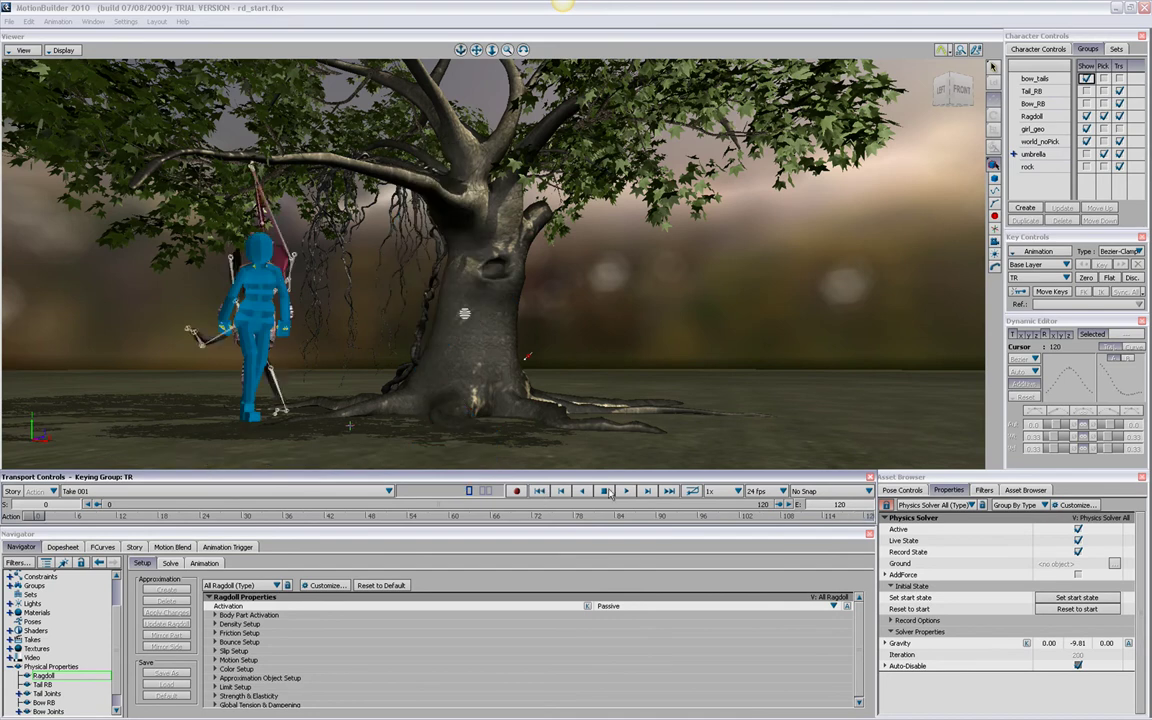
{"action": "left_click", "coordinate": [1066, 612]}
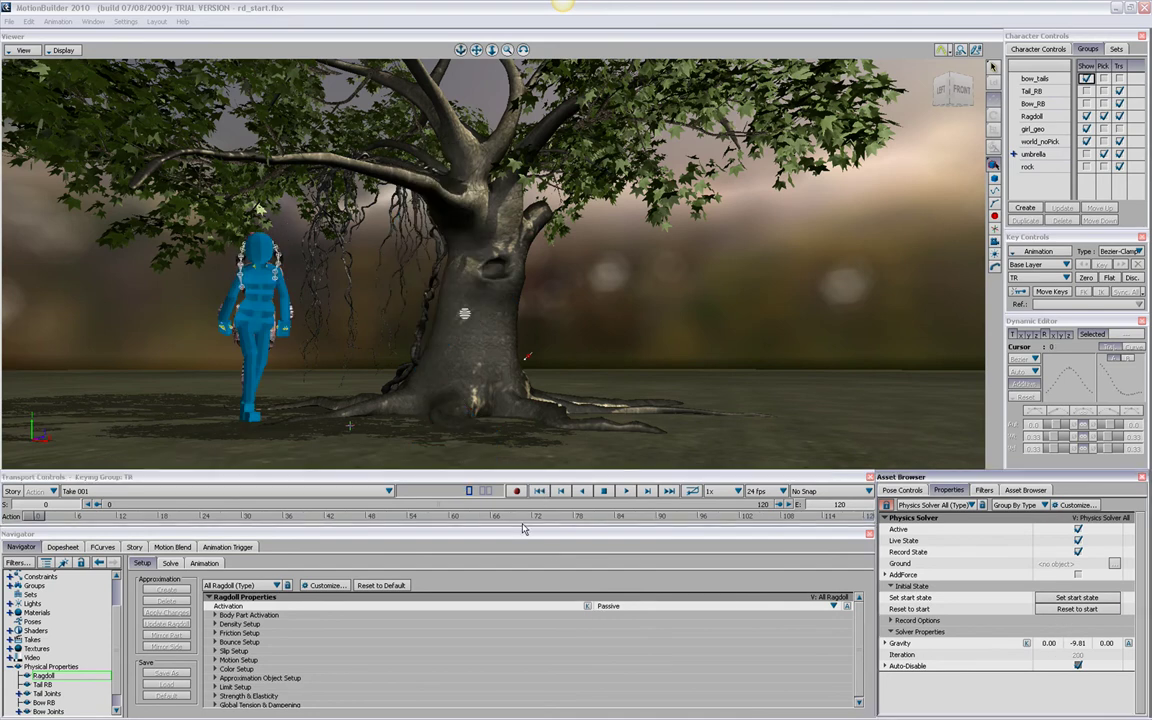
{"action": "left_click", "coordinate": [626, 491]}
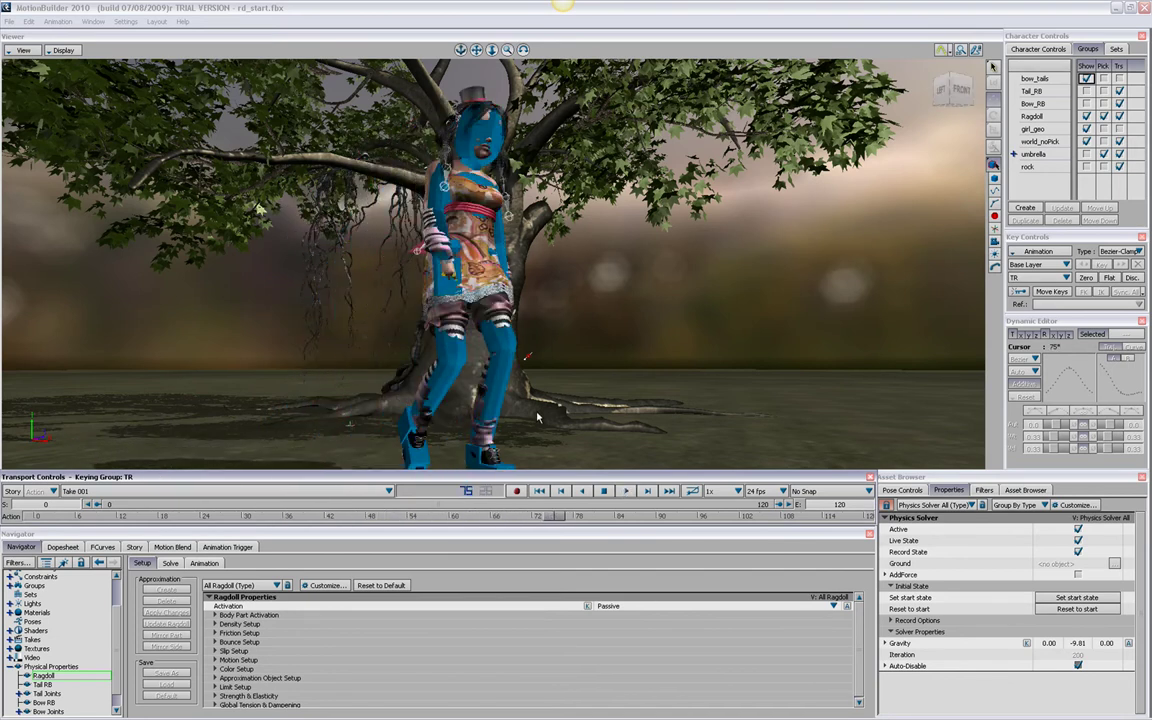
Step: Key ragdoll Activation to Active at frame 76 so the girl collapses, then reset and replay
{"action": "left_click", "coordinate": [586, 611]}
{"action": "left_click", "coordinate": [647, 497]}
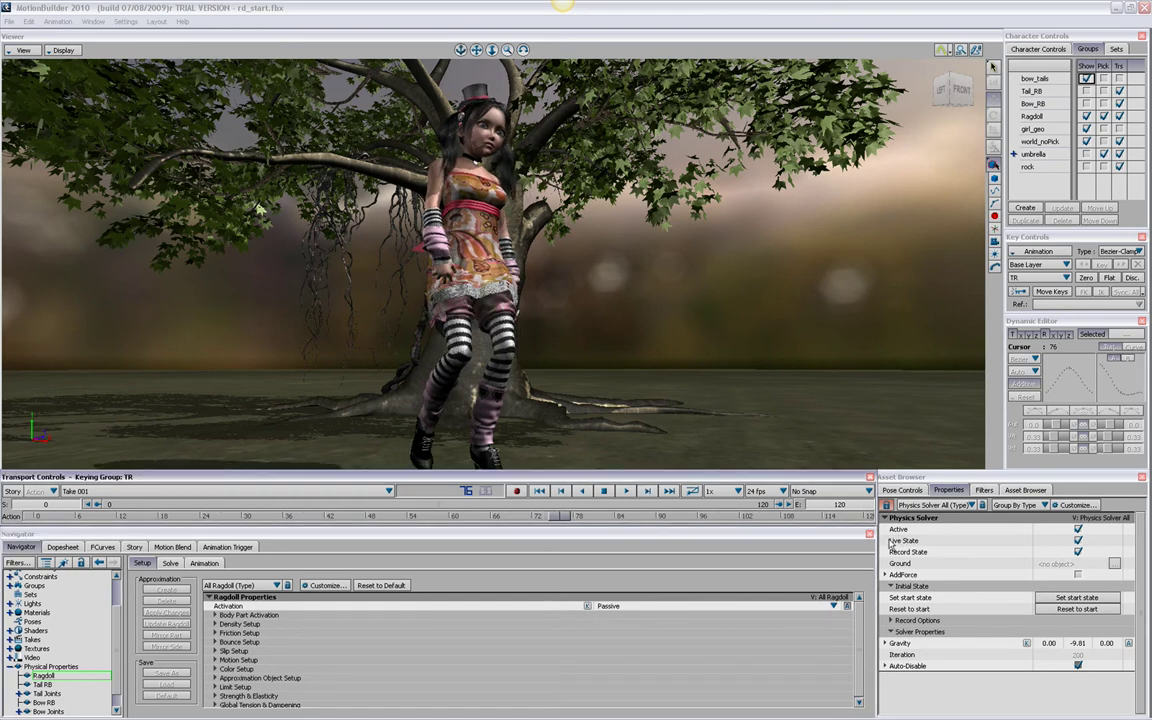
{"action": "left_click", "coordinate": [622, 608]}
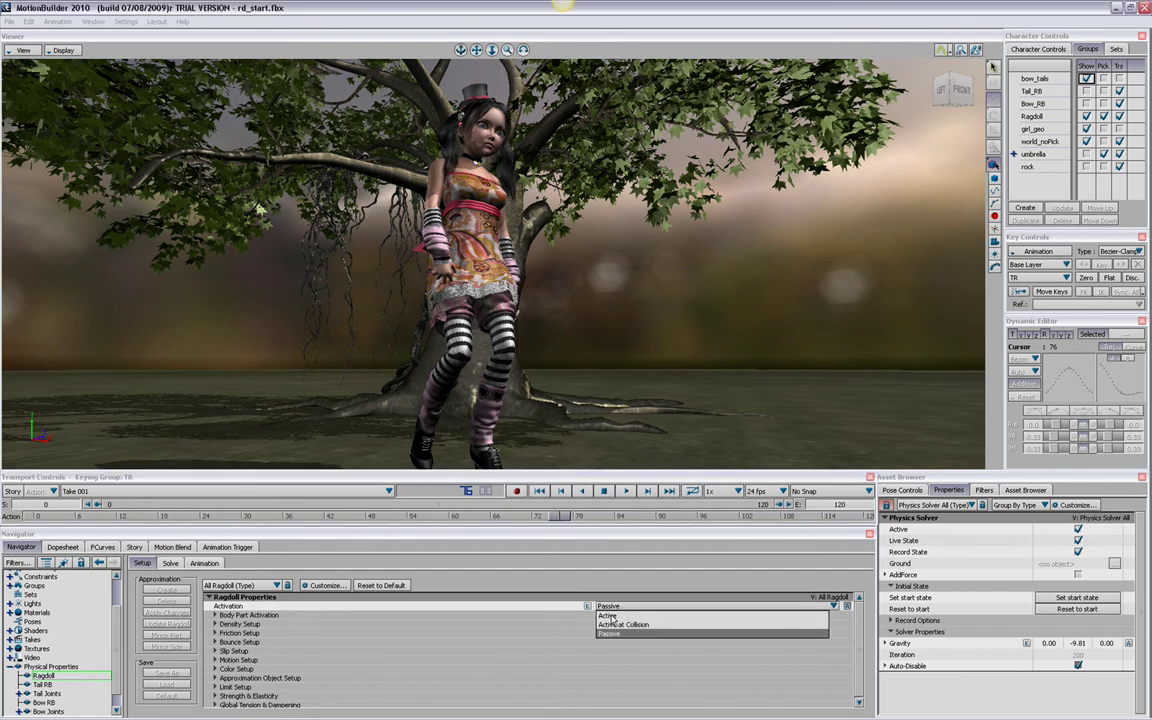
{"action": "left_click", "coordinate": [608, 616]}
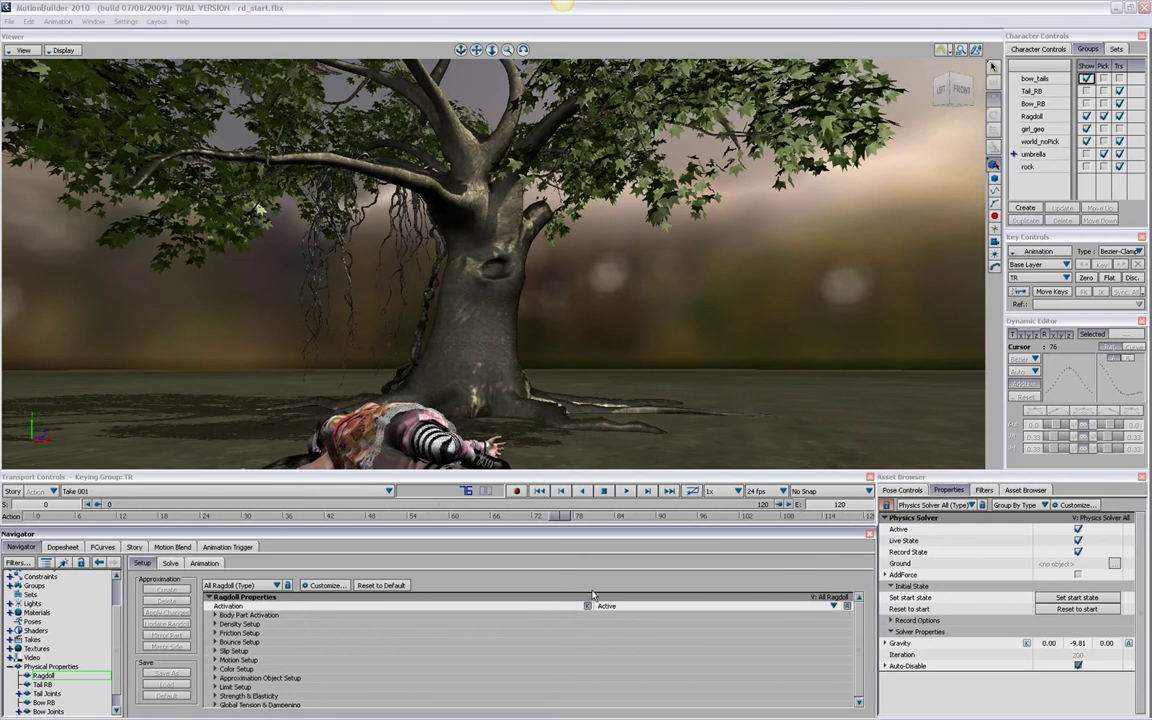
{"action": "left_click", "coordinate": [1077, 609]}
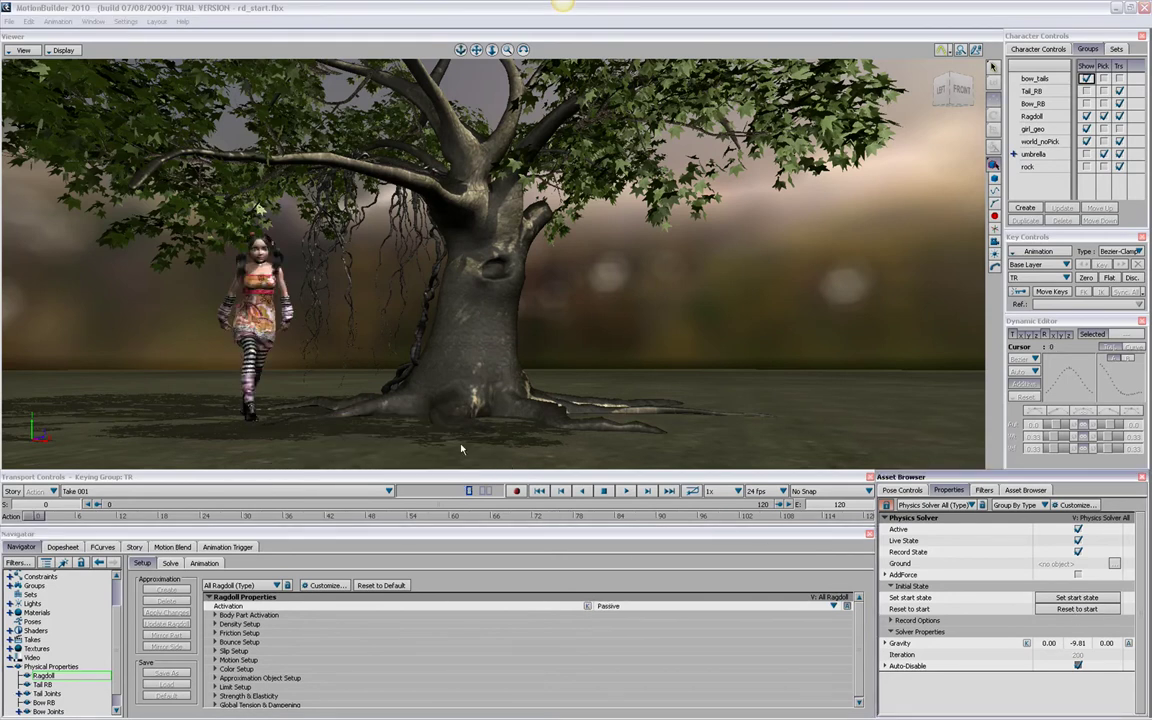
{"action": "left_click", "coordinate": [626, 491]}
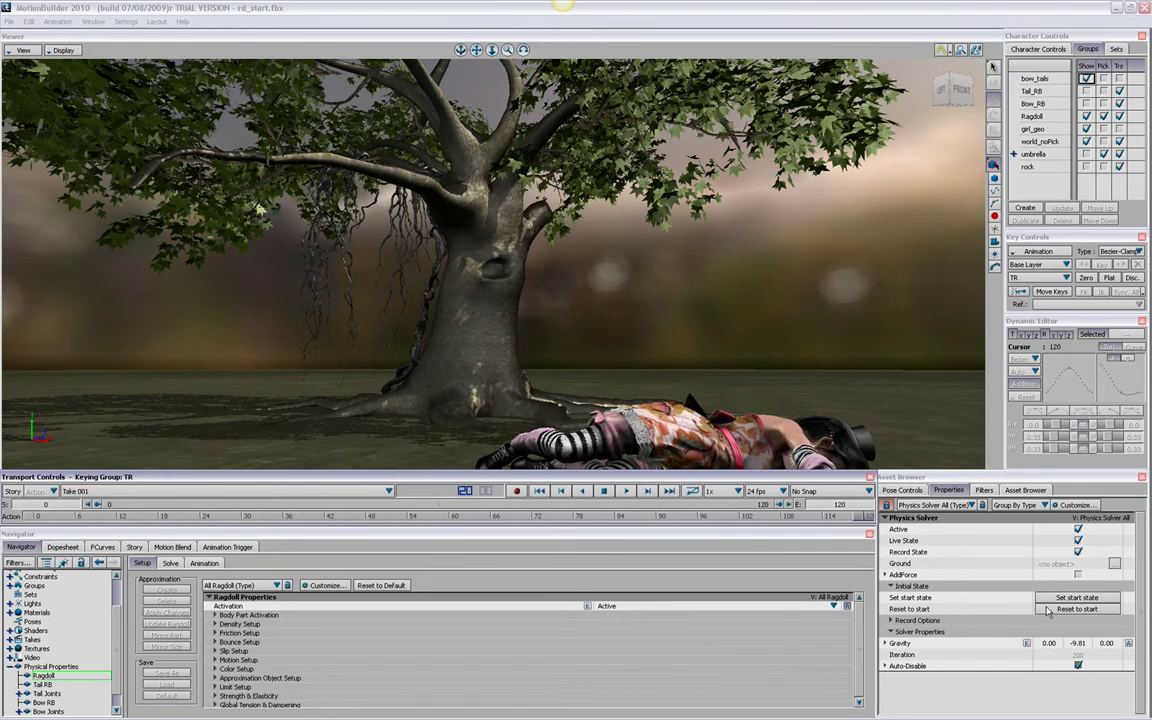
Step: Return to frame 0, zoom the view out, and replay until the girl collapses under the tree
{"action": "key", "text": "Home"}
{"action": "left_click_drag", "start_coordinate": [557, 337], "coordinate": [536, 363], "text": "ctrl"}
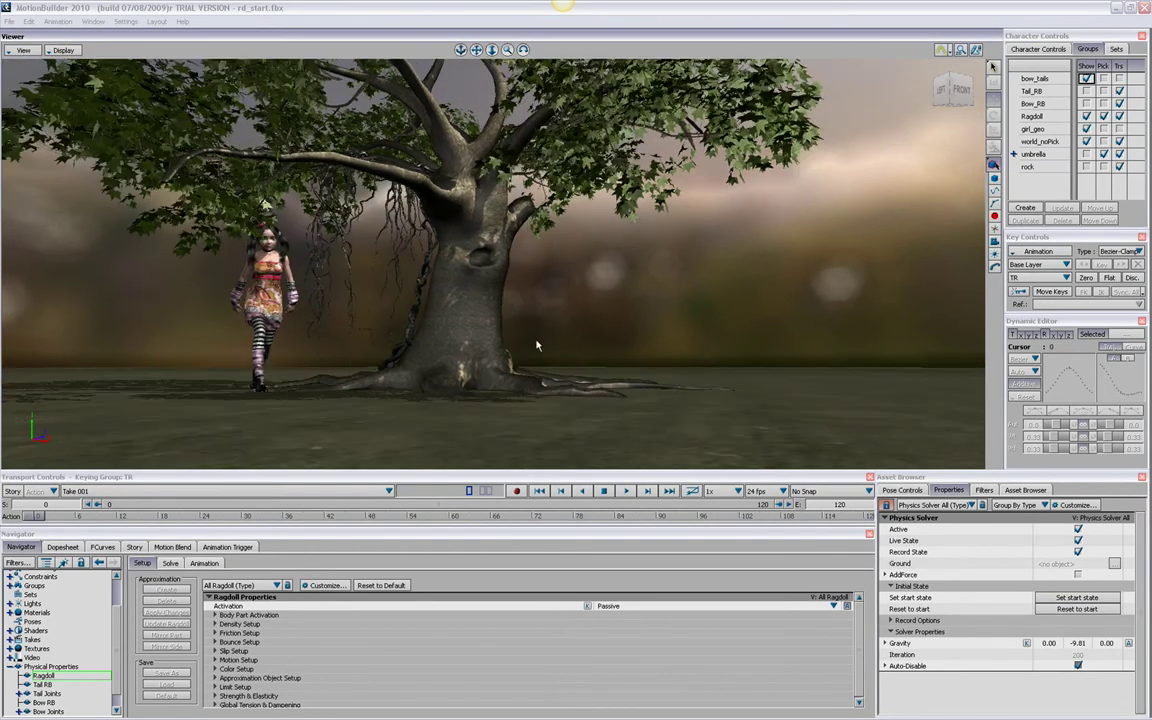
{"action": "left_click", "coordinate": [647, 495]}
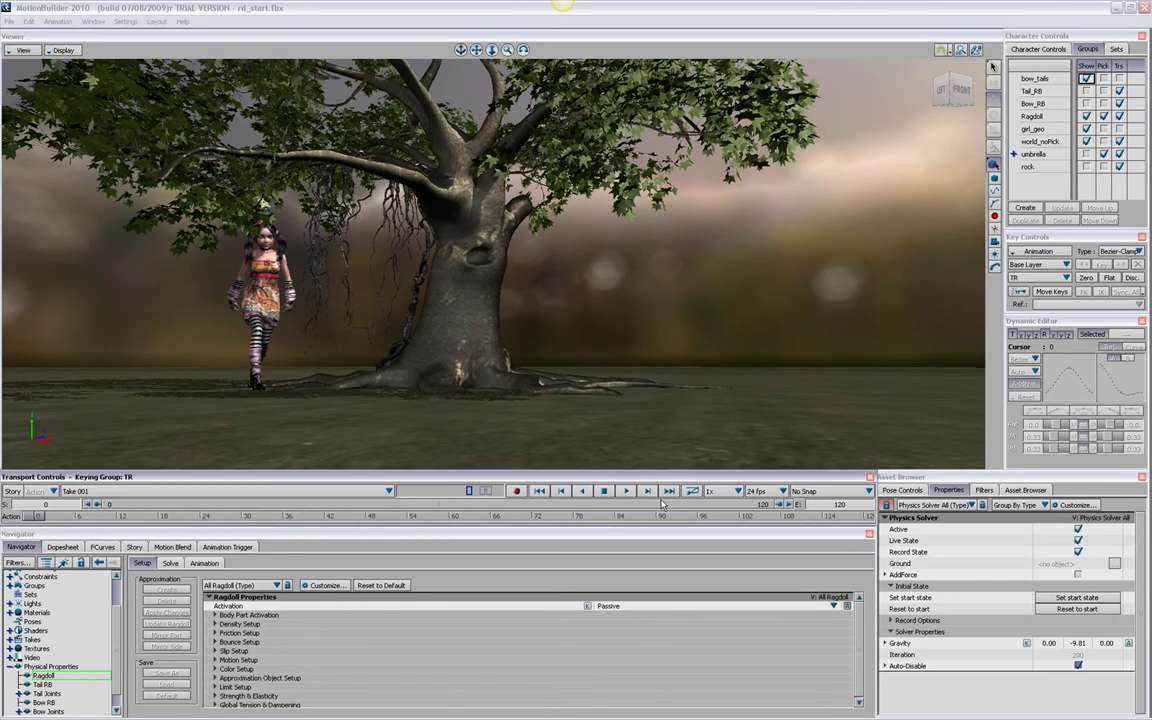
{"action": "left_click", "coordinate": [625, 494]}
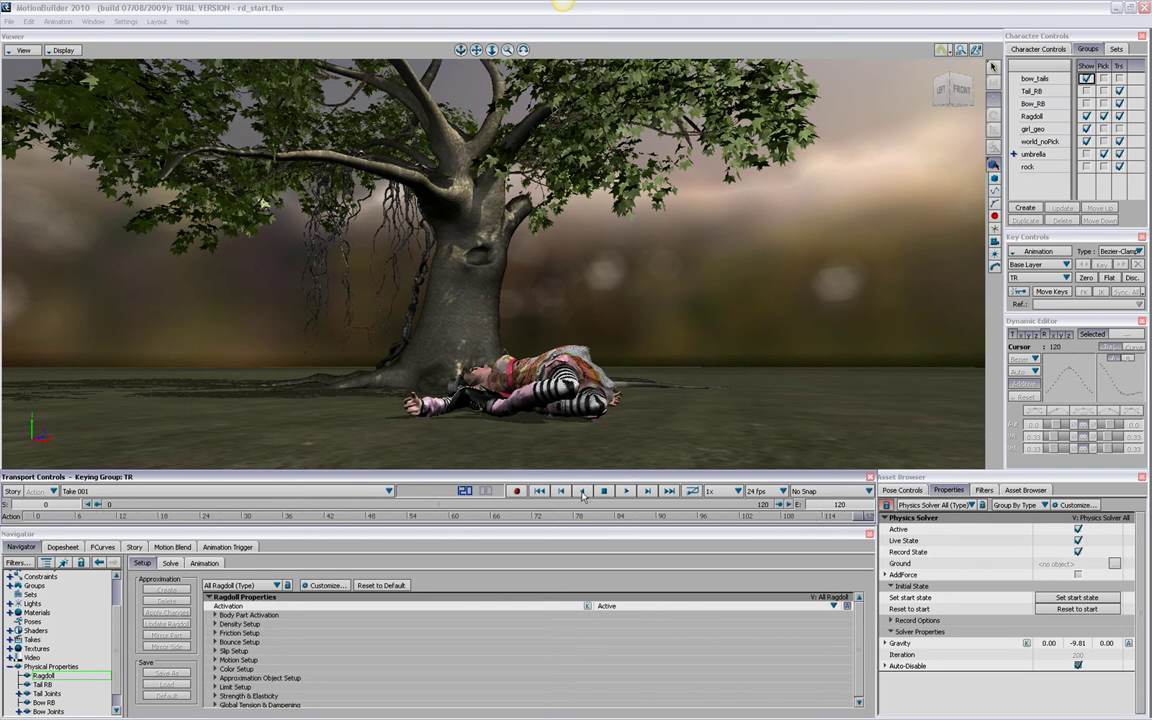
Step: Reset the fallen girl to her start pose and replay the walk
{"action": "left_click", "coordinate": [537, 494]}
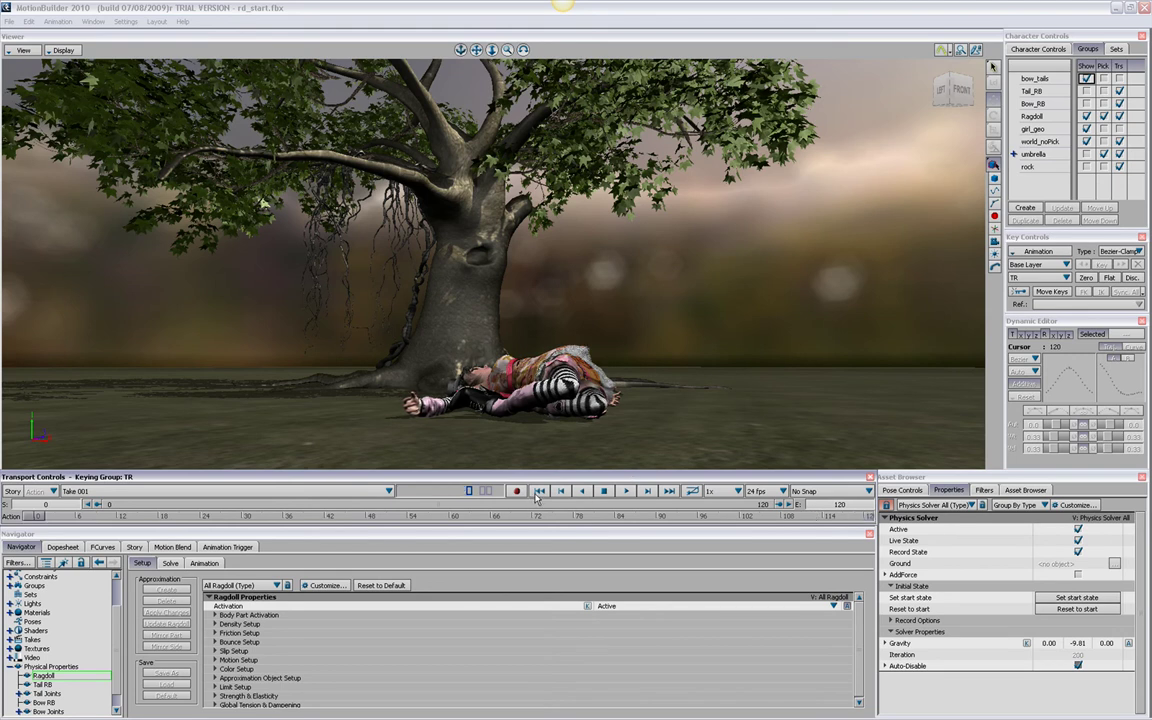
{"action": "left_click", "coordinate": [1108, 611]}
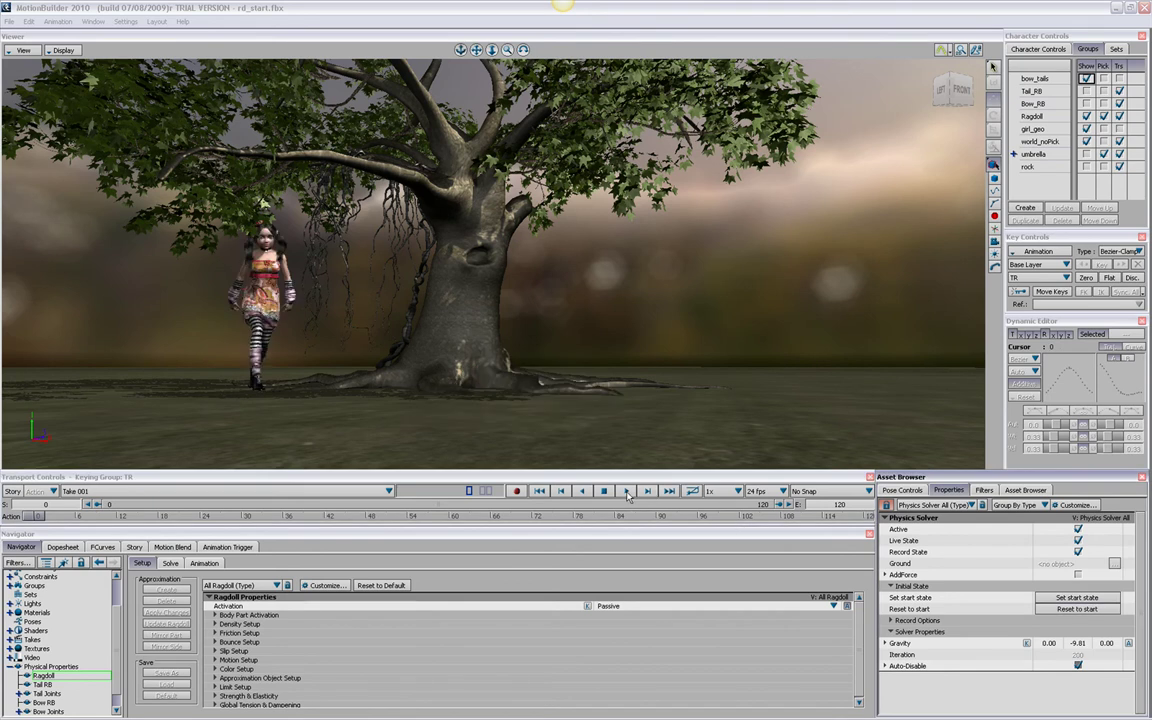
{"action": "left_click", "coordinate": [627, 492]}
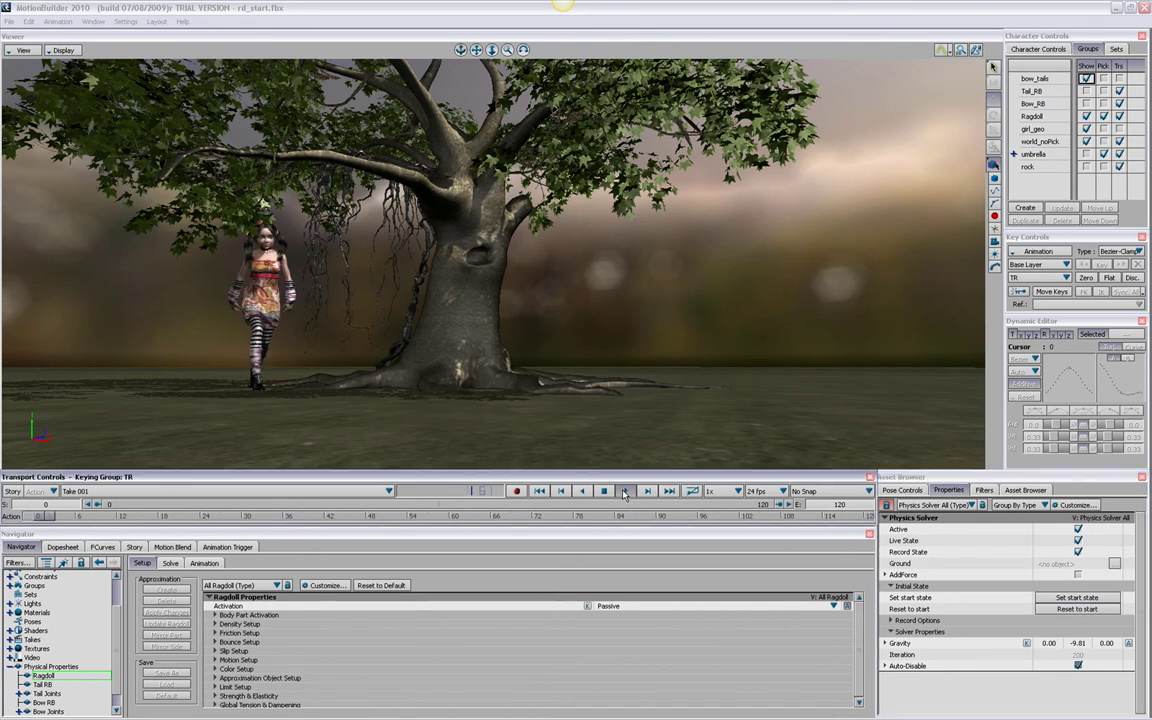
Step: Set the take's end frame to 80 and replay, orbiting around the girl
{"action": "double_click", "coordinate": [833, 504]}
{"action": "type", "text": "80"}
{"action": "key", "text": "Return"}
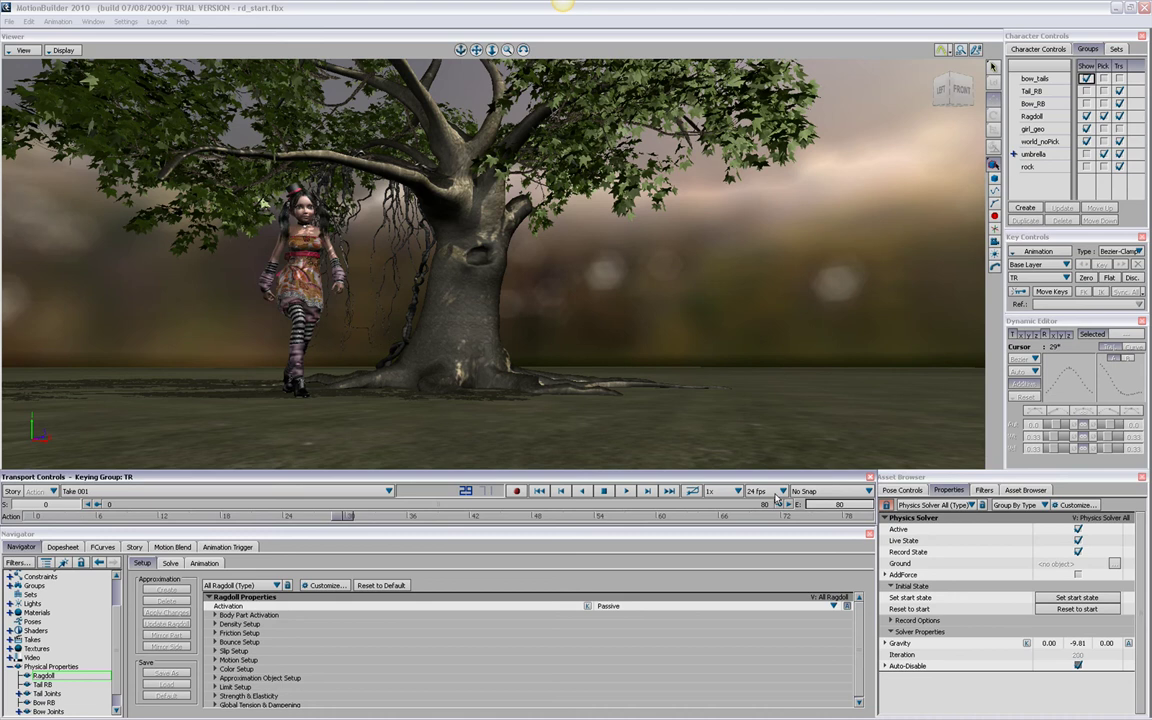
{"action": "left_click", "coordinate": [627, 492]}
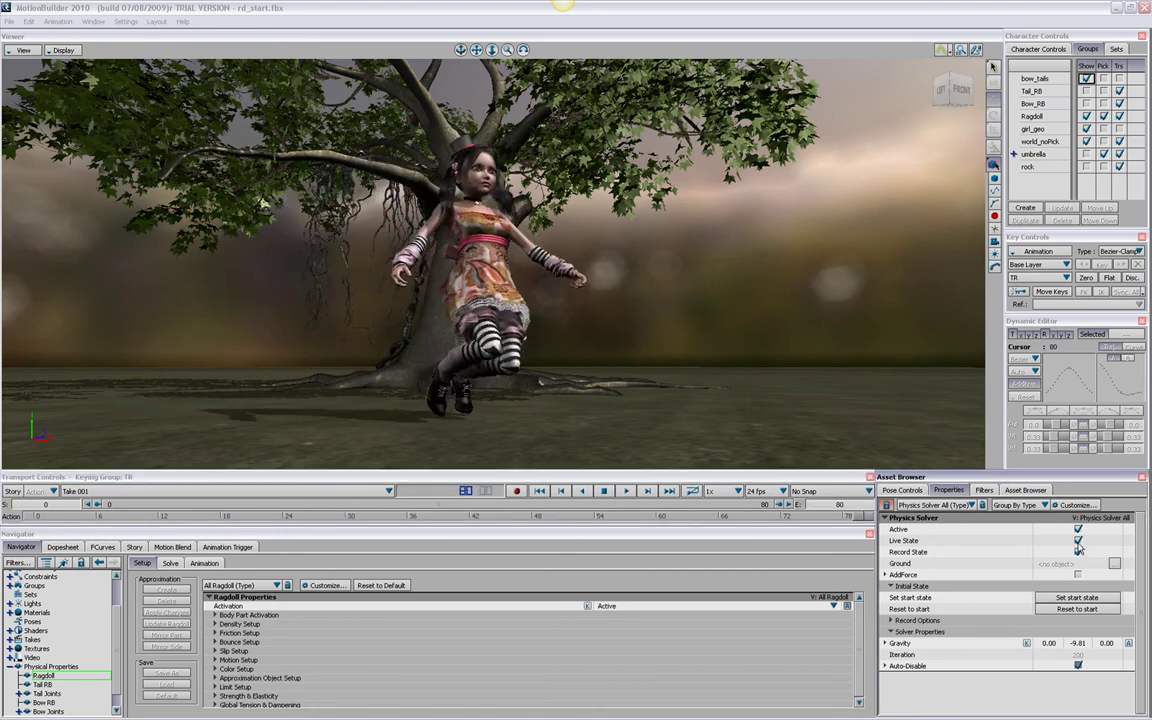
{"action": "mouse_move", "coordinate": [546, 383]}
{"action": "left_mouse_down", "text": "ctrl+shift"}
{"action": "mouse_move", "coordinate": [538, 375]}
{"action": "mouse_move", "coordinate": [704, 316]}
{"action": "mouse_move", "coordinate": [1091, 570]}
{"action": "left_mouse_up", "text": "ctrl+shift"}
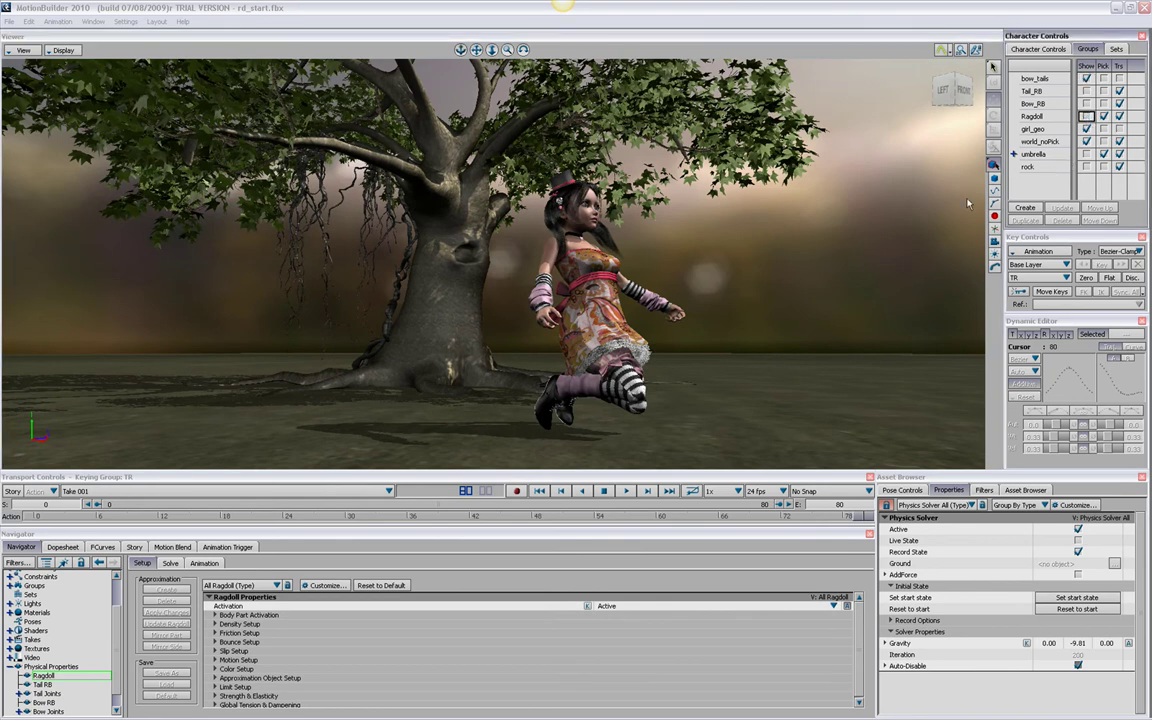
Step: Stretch both of the girl's arms forward using the left and right hand effectors
{"action": "left_click_drag", "start_coordinate": [705, 246], "coordinate": [670, 249], "text": "ctrl+shift"}
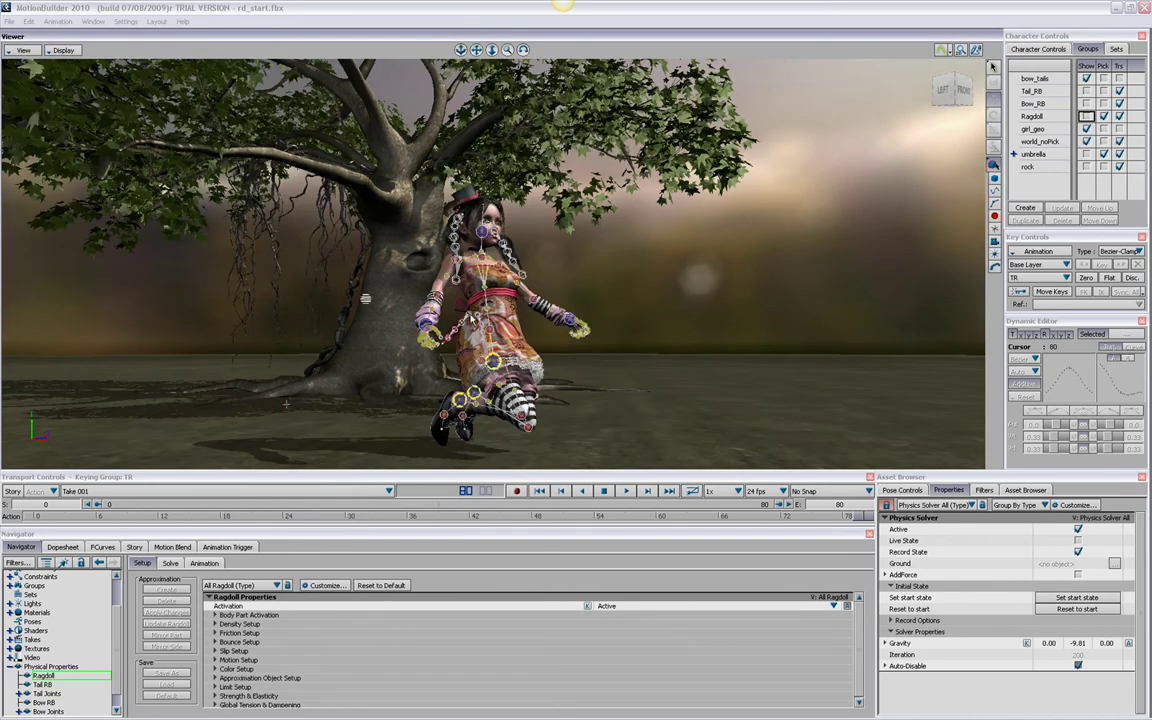
{"action": "left_click_drag", "start_coordinate": [410, 295], "coordinate": [470, 300], "text": "ctrl+shift"}
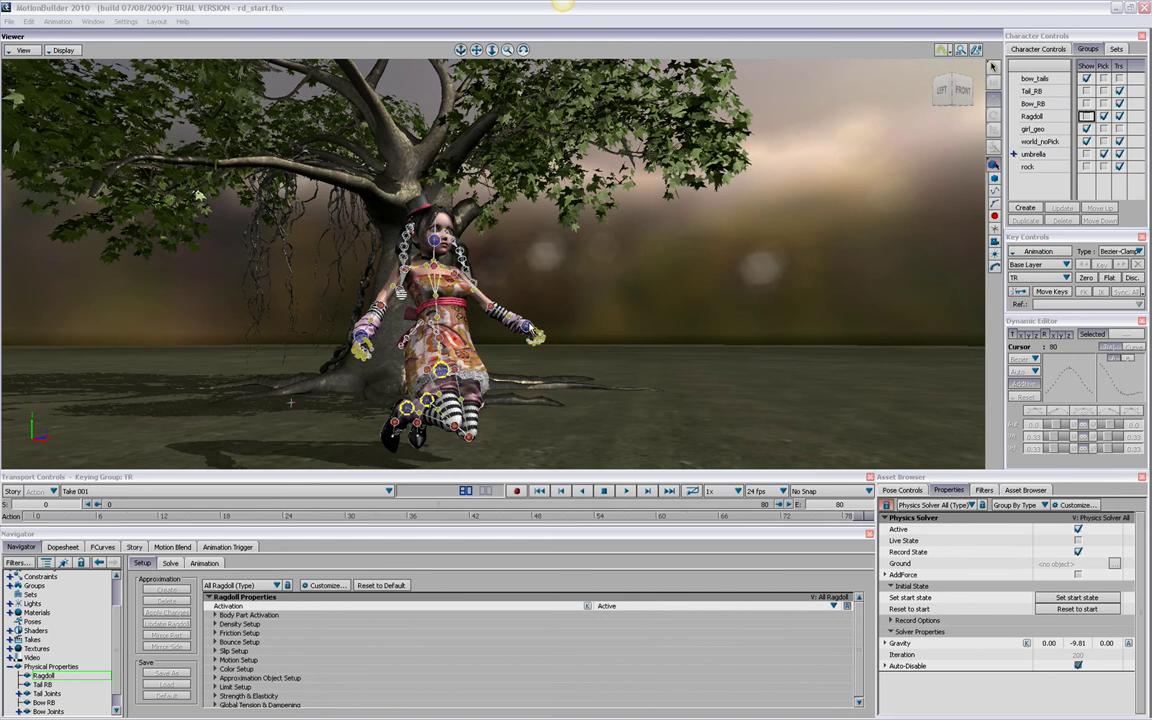
{"action": "left_click", "coordinate": [526, 325]}
{"action": "mouse_move", "coordinate": [528, 287]}
{"action": "left_mouse_down"}
{"action": "mouse_move", "coordinate": [527, 250]}
{"action": "mouse_move", "coordinate": [518, 291]}
{"action": "mouse_move", "coordinate": [550, 340]}
{"action": "mouse_move", "coordinate": [632, 360]}
{"action": "mouse_move", "coordinate": [597, 348]}
{"action": "mouse_move", "coordinate": [750, 363]}
{"action": "mouse_move", "coordinate": [735, 380]}
{"action": "mouse_move", "coordinate": [573, 287]}
{"action": "mouse_move", "coordinate": [638, 250]}
{"action": "left_mouse_up"}
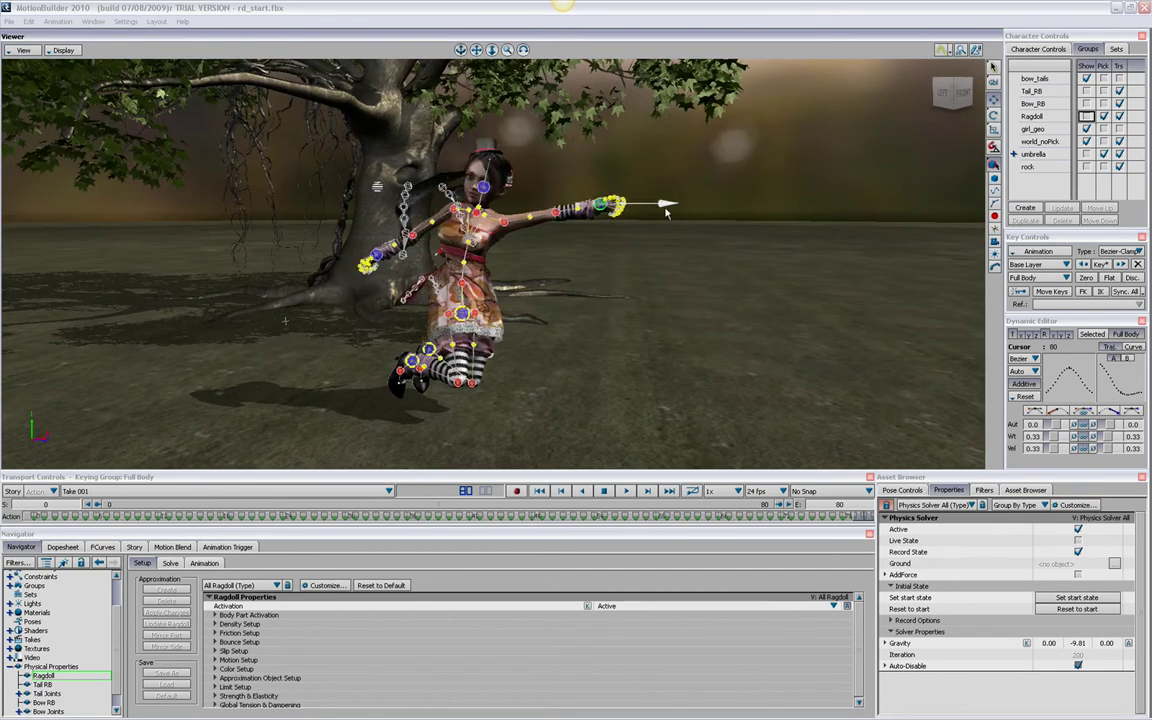
{"action": "left_click", "coordinate": [366, 272]}
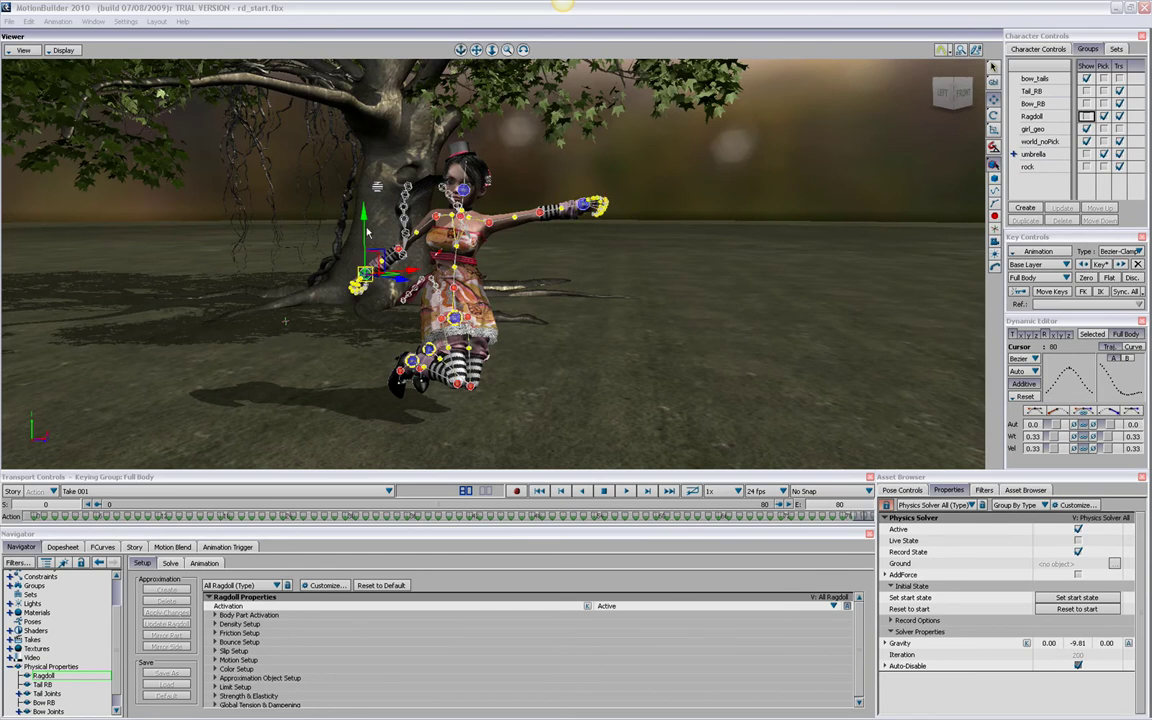
{"action": "mouse_move", "coordinate": [365, 208]}
{"action": "left_mouse_down", "text": "ctrl+shift"}
{"action": "mouse_move", "coordinate": [436, 326]}
{"action": "mouse_move", "coordinate": [542, 352]}
{"action": "left_mouse_up", "text": "ctrl+shift"}
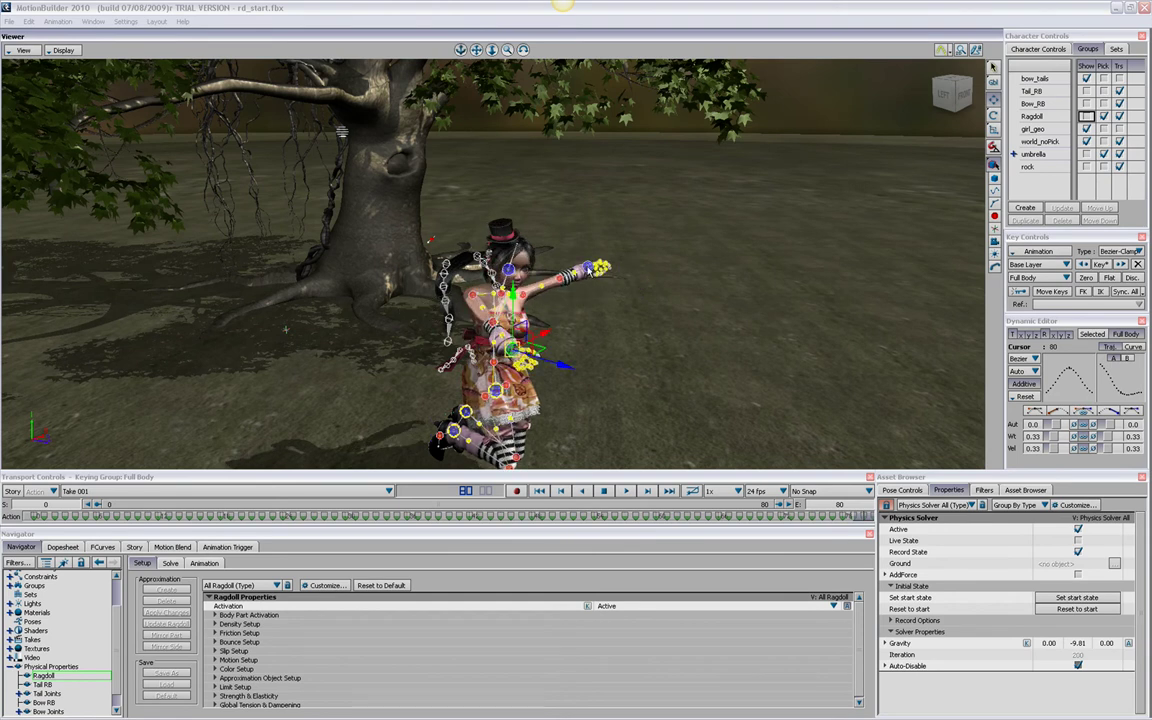
{"action": "left_click", "coordinate": [590, 268]}
{"action": "left_click_drag", "start_coordinate": [617, 260], "coordinate": [620, 297]}
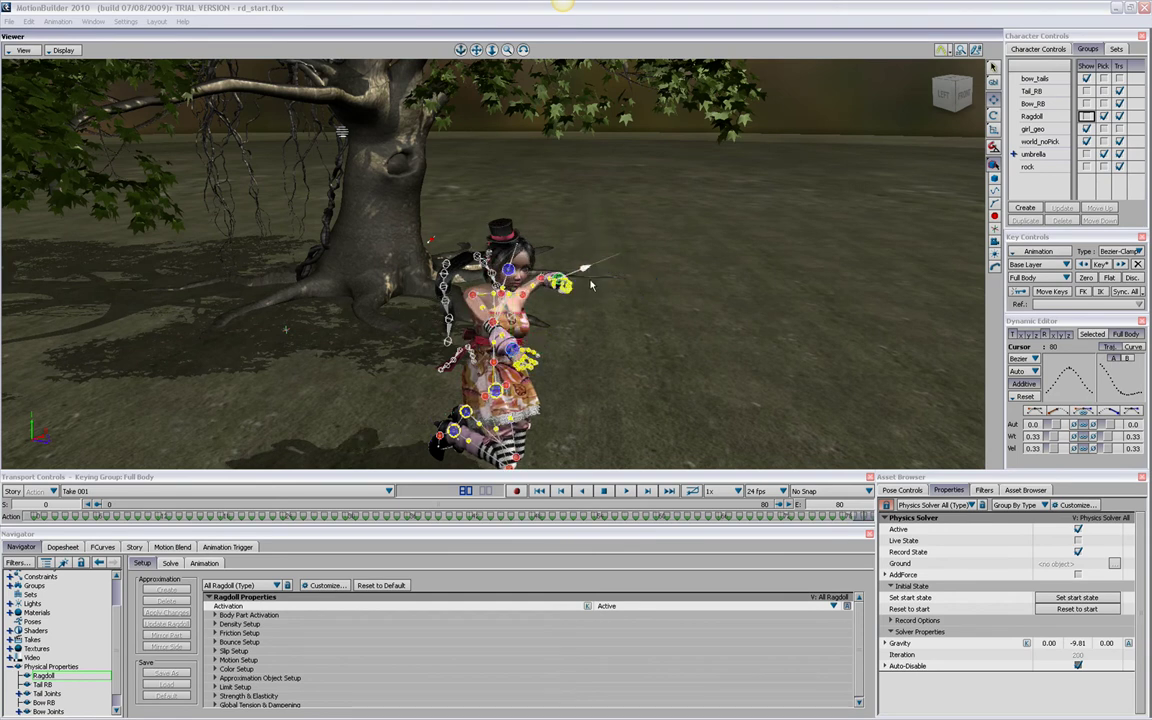
{"action": "mouse_move", "coordinate": [620, 297]}
{"action": "left_mouse_down"}
{"action": "mouse_move", "coordinate": [660, 298]}
{"action": "mouse_move", "coordinate": [617, 297]}
{"action": "left_mouse_up"}
{"action": "left_click", "coordinate": [660, 288]}
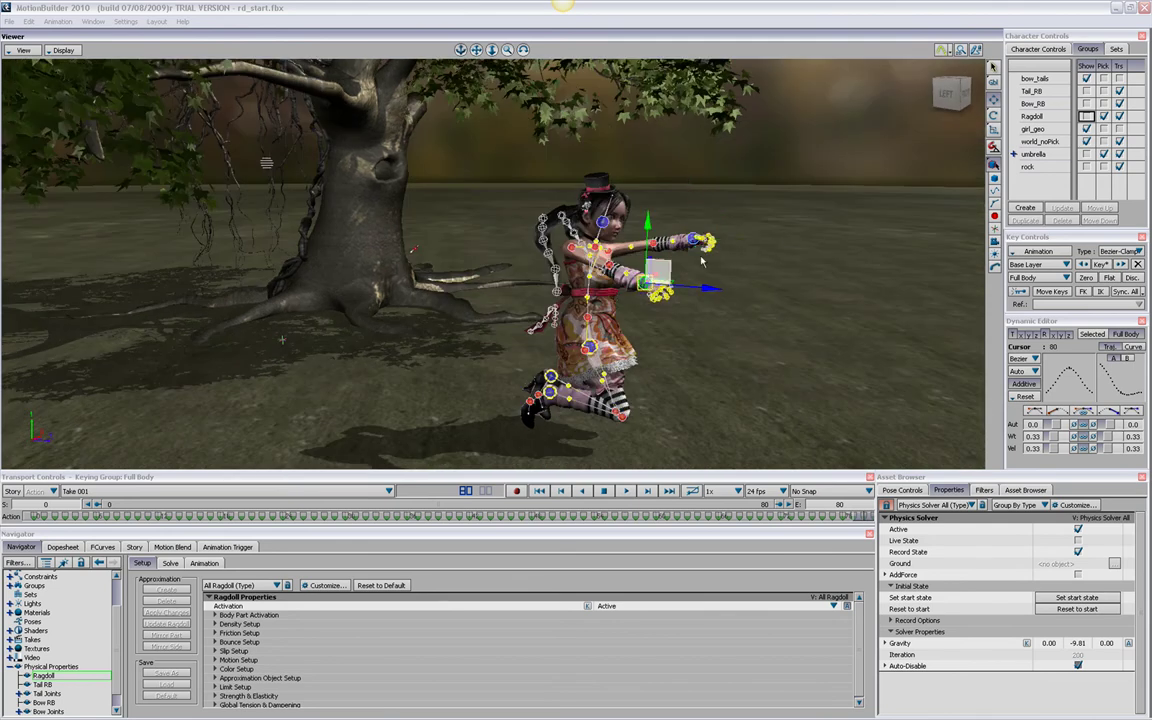
{"action": "mouse_move", "coordinate": [694, 288]}
{"action": "left_mouse_down"}
{"action": "mouse_move", "coordinate": [737, 291]}
{"action": "mouse_move", "coordinate": [684, 264]}
{"action": "left_mouse_up"}
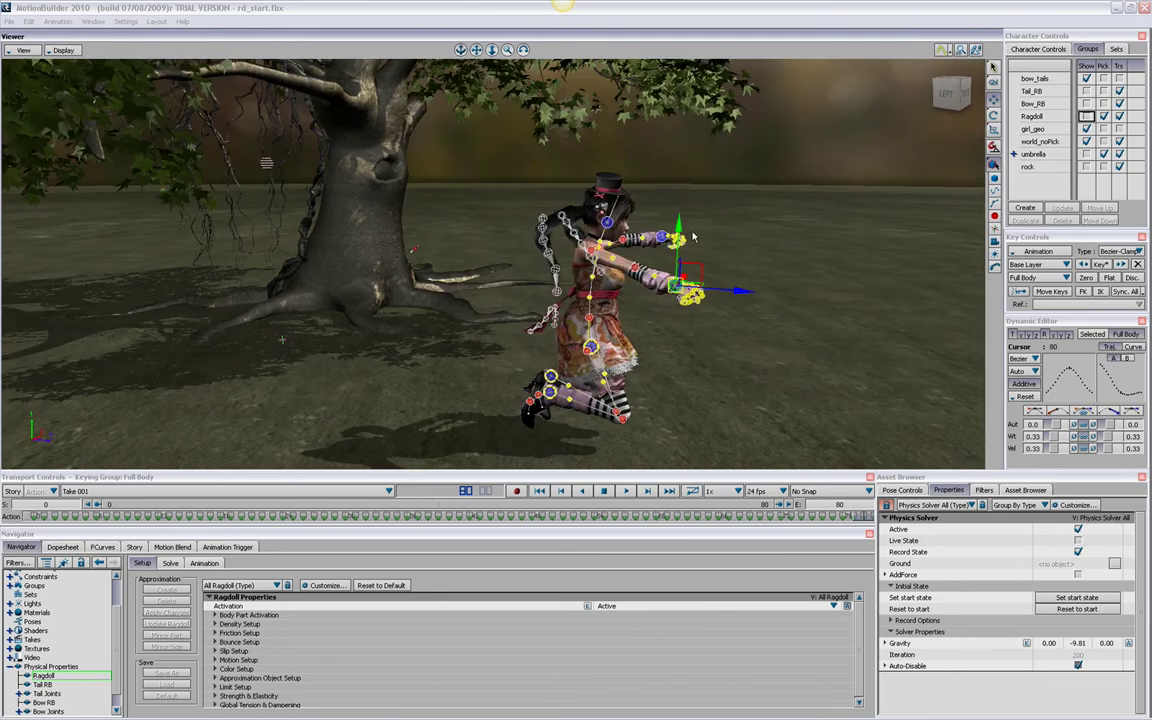
Step: Raise the hips into a leap, rotate them to lean the torso forward, then lower slightly
{"action": "left_click", "coordinate": [620, 286]}
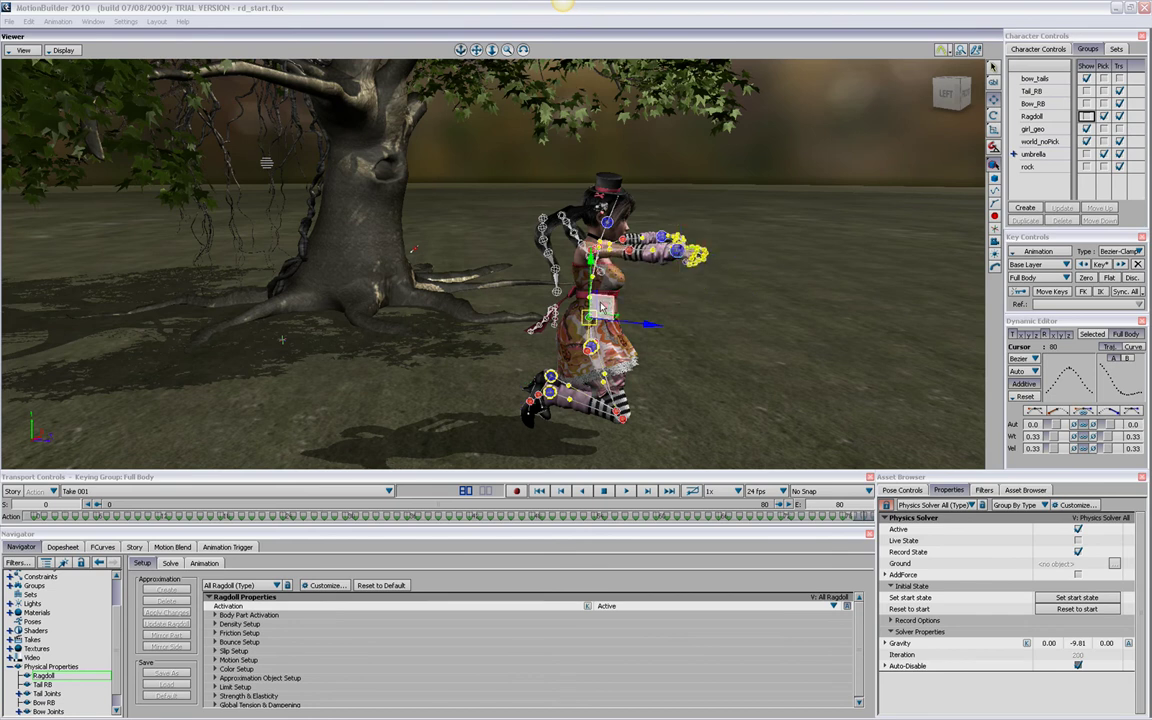
{"action": "key", "text": "t"}
{"action": "mouse_move", "coordinate": [598, 338]}
{"action": "left_mouse_down"}
{"action": "mouse_move", "coordinate": [644, 298]}
{"action": "mouse_move", "coordinate": [656, 302]}
{"action": "left_mouse_up"}
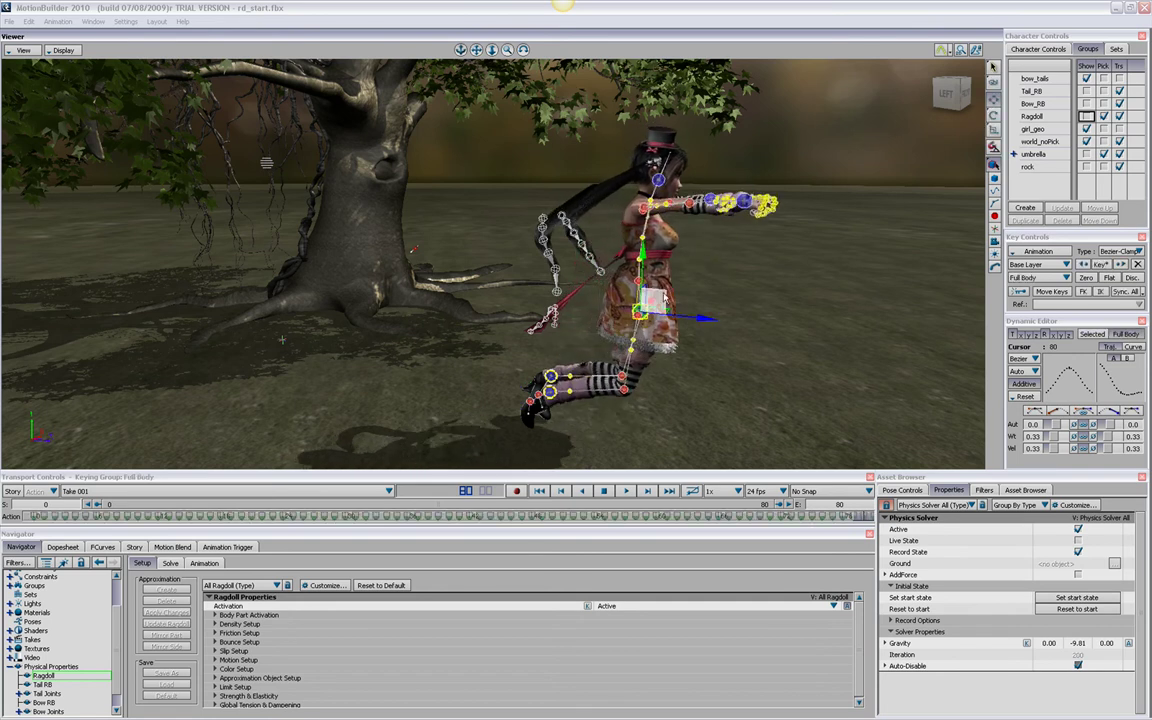
{"action": "key", "text": "e"}
{"action": "mouse_move", "coordinate": [665, 297]}
{"action": "left_mouse_down"}
{"action": "mouse_move", "coordinate": [705, 287]}
{"action": "mouse_move", "coordinate": [434, 268]}
{"action": "left_mouse_up"}
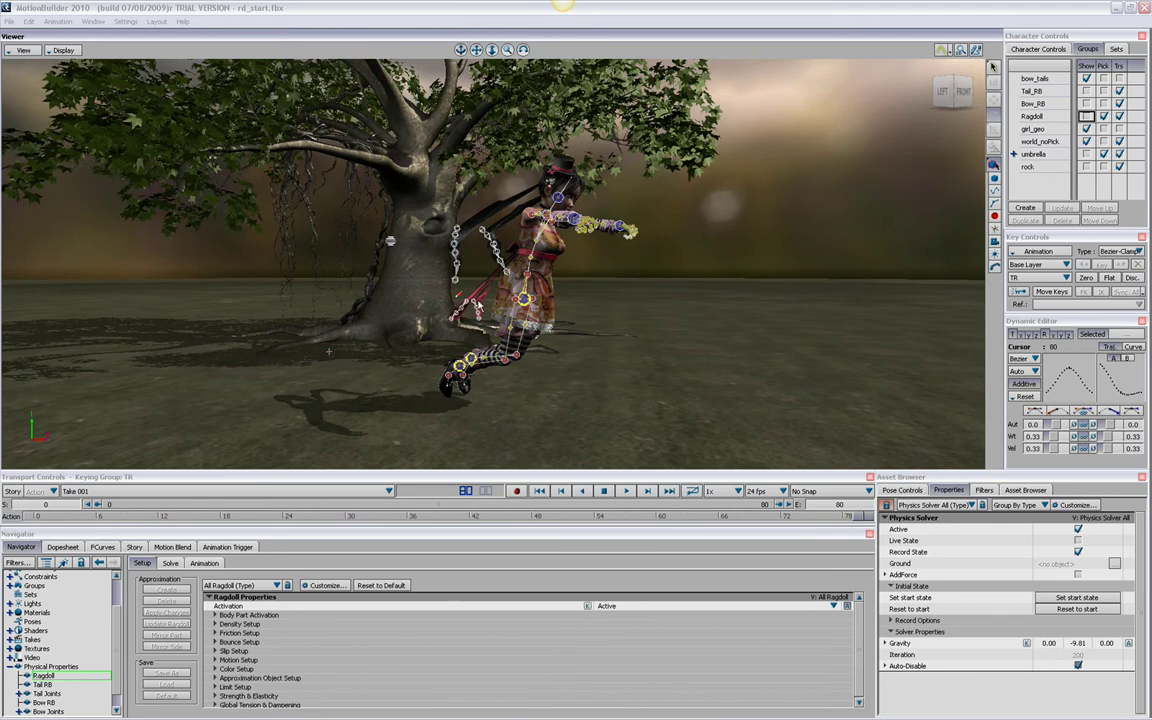
{"action": "left_click_drag", "start_coordinate": [478, 383], "coordinate": [490, 346], "text": "ctrl+shift"}
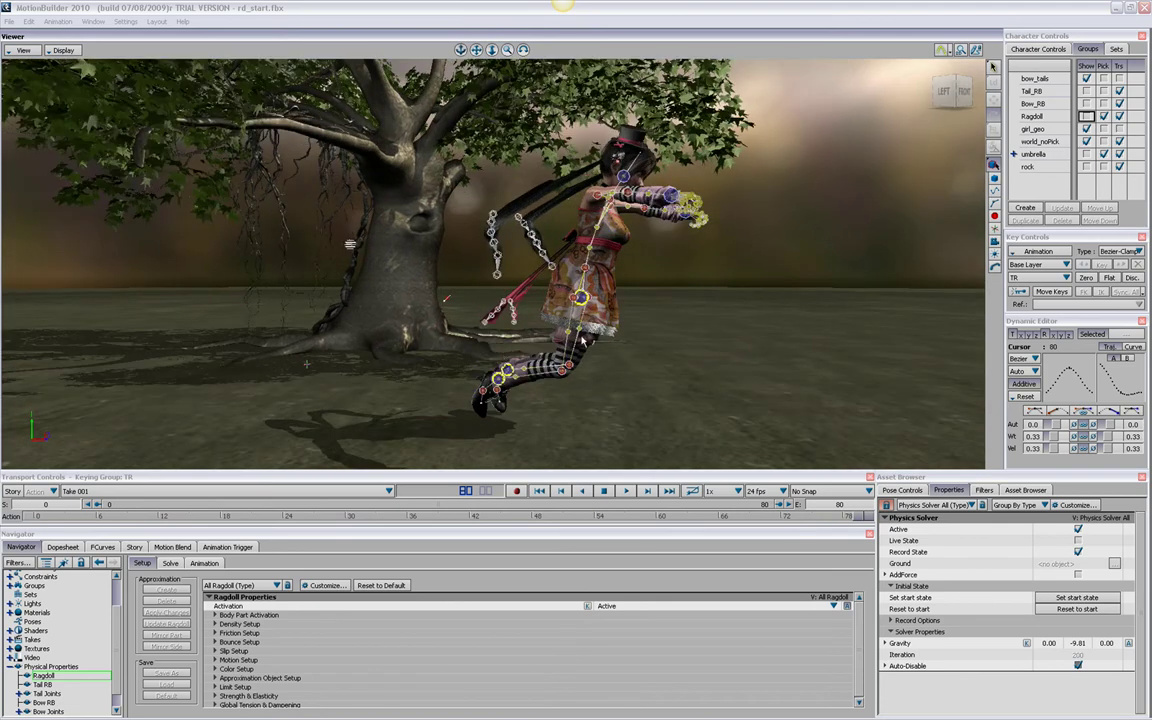
{"action": "left_click", "coordinate": [580, 297]}
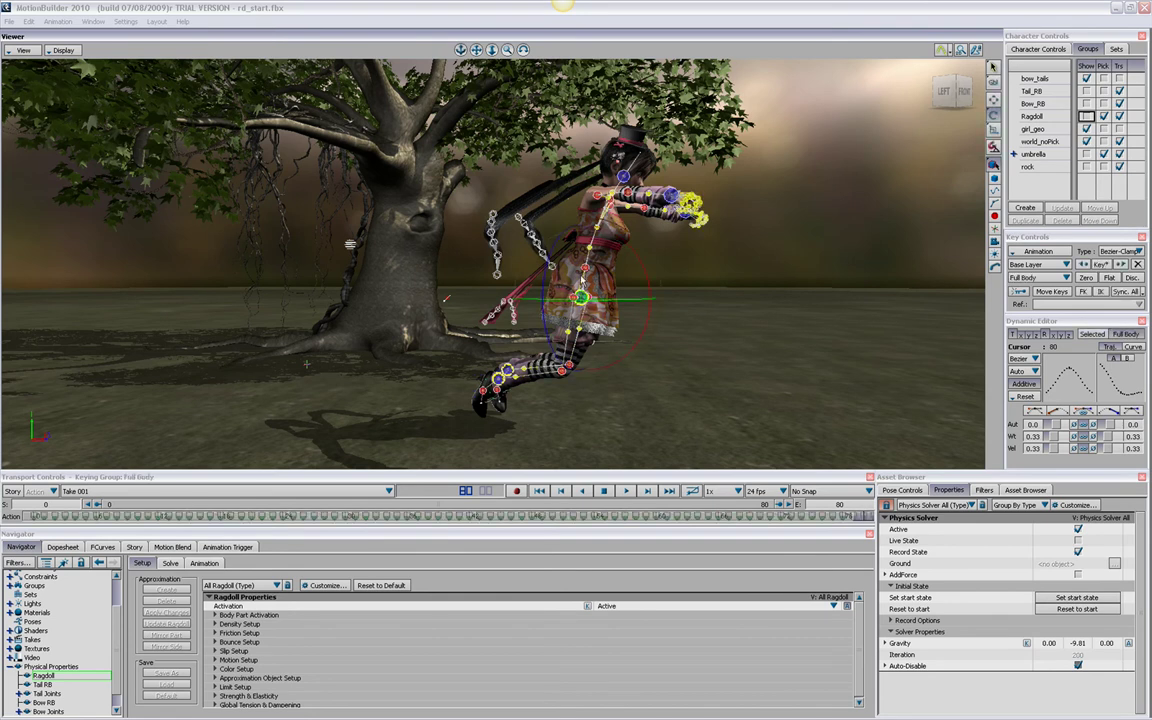
{"action": "key", "text": "t"}
{"action": "left_click_drag", "start_coordinate": [580, 237], "coordinate": [579, 252]}
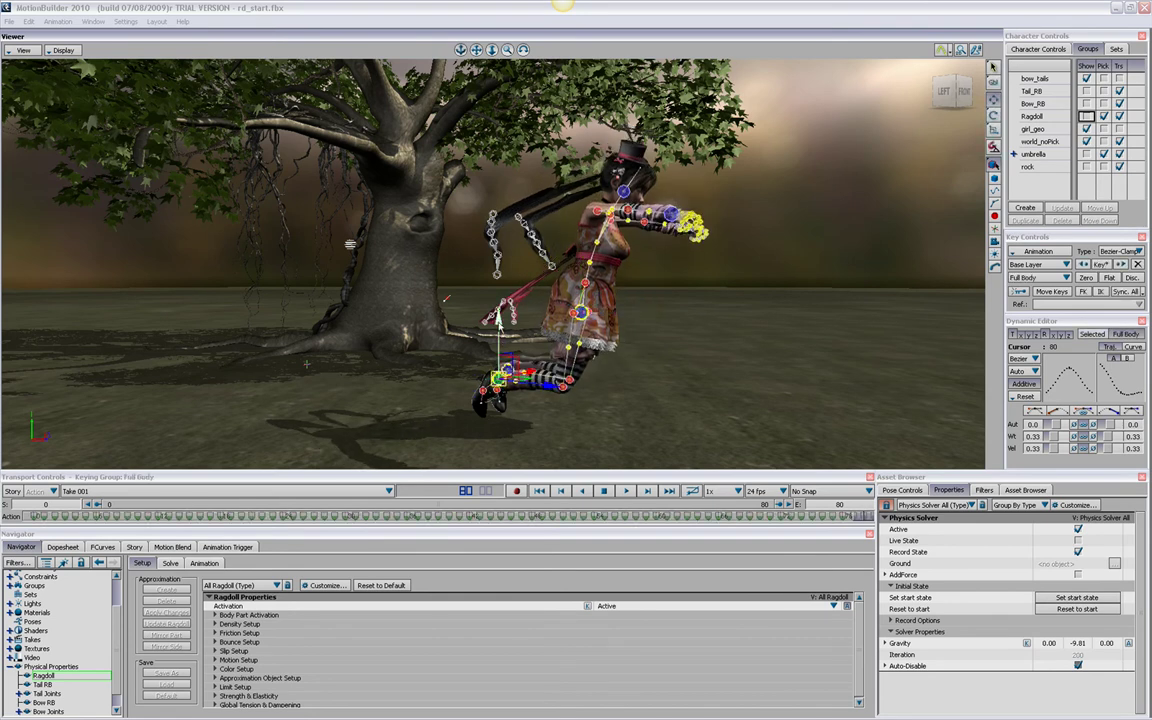
{"action": "left_click", "coordinate": [497, 360]}
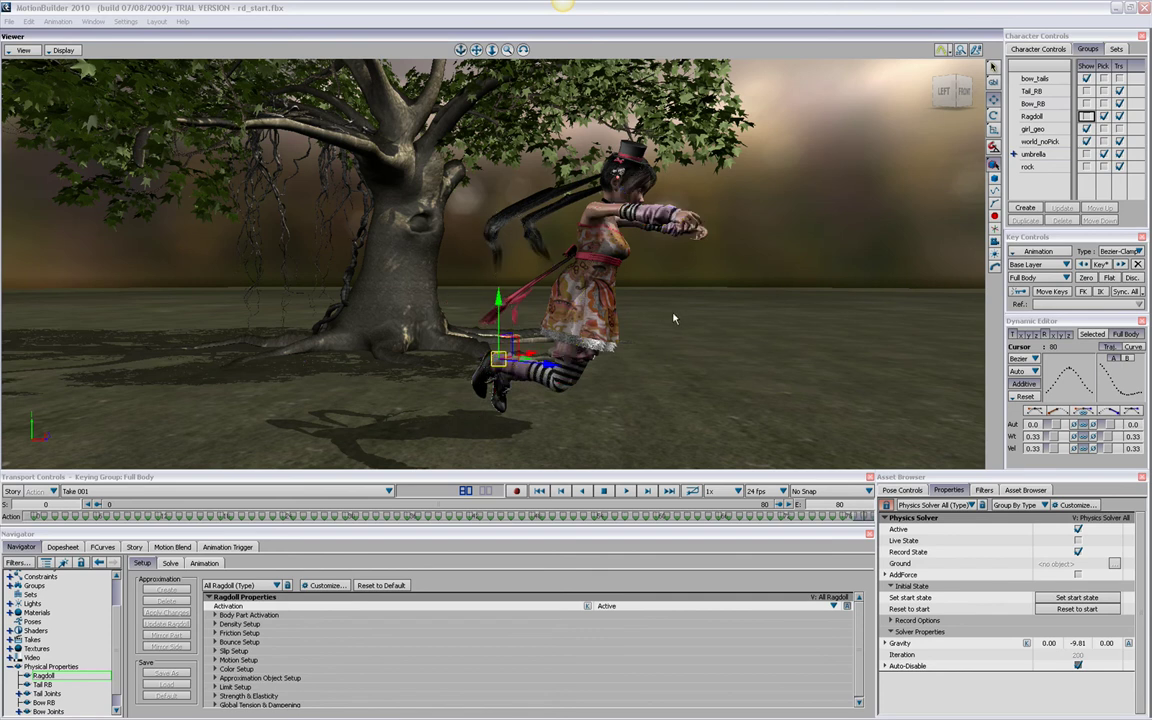
{"action": "mouse_move", "coordinate": [658, 341]}
{"action": "left_mouse_down", "text": "ctrl+shift"}
{"action": "mouse_move", "coordinate": [591, 325]}
{"action": "mouse_move", "coordinate": [538, 285]}
{"action": "mouse_move", "coordinate": [810, 475]}
{"action": "left_mouse_up", "text": "ctrl+shift"}
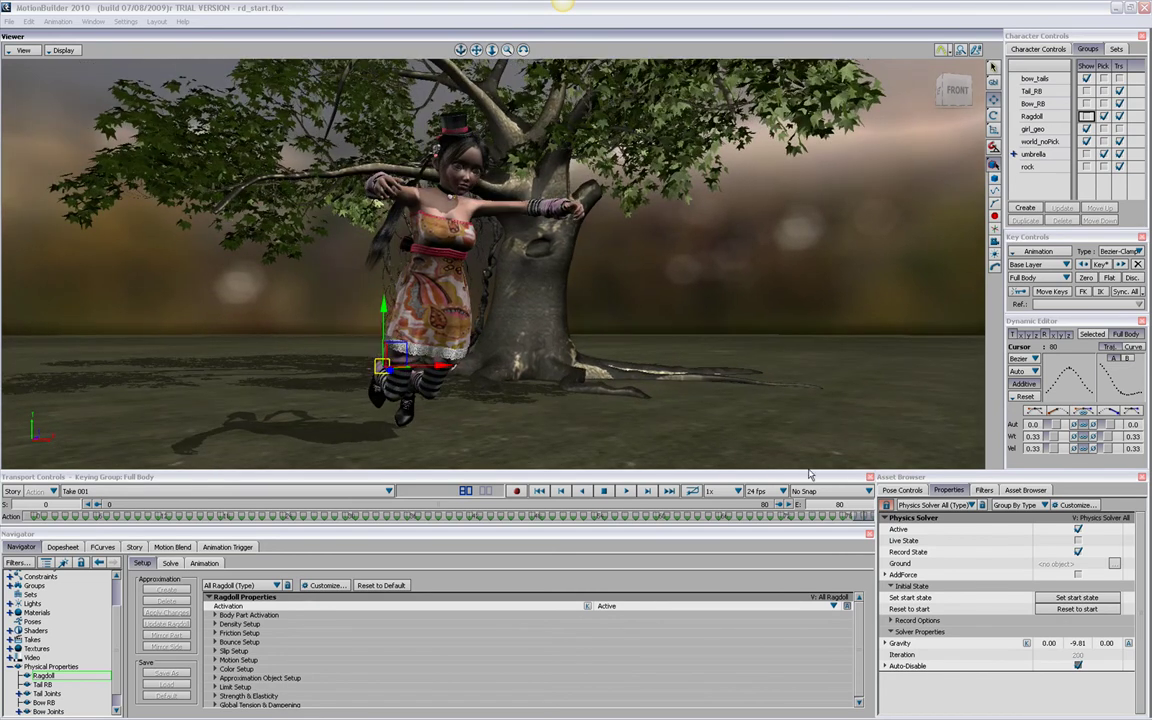
Step: Save the girl's leaping stance as a new pose in Pose Controls
{"action": "left_click", "coordinate": [896, 492]}
{"action": "left_click", "coordinate": [891, 666]}
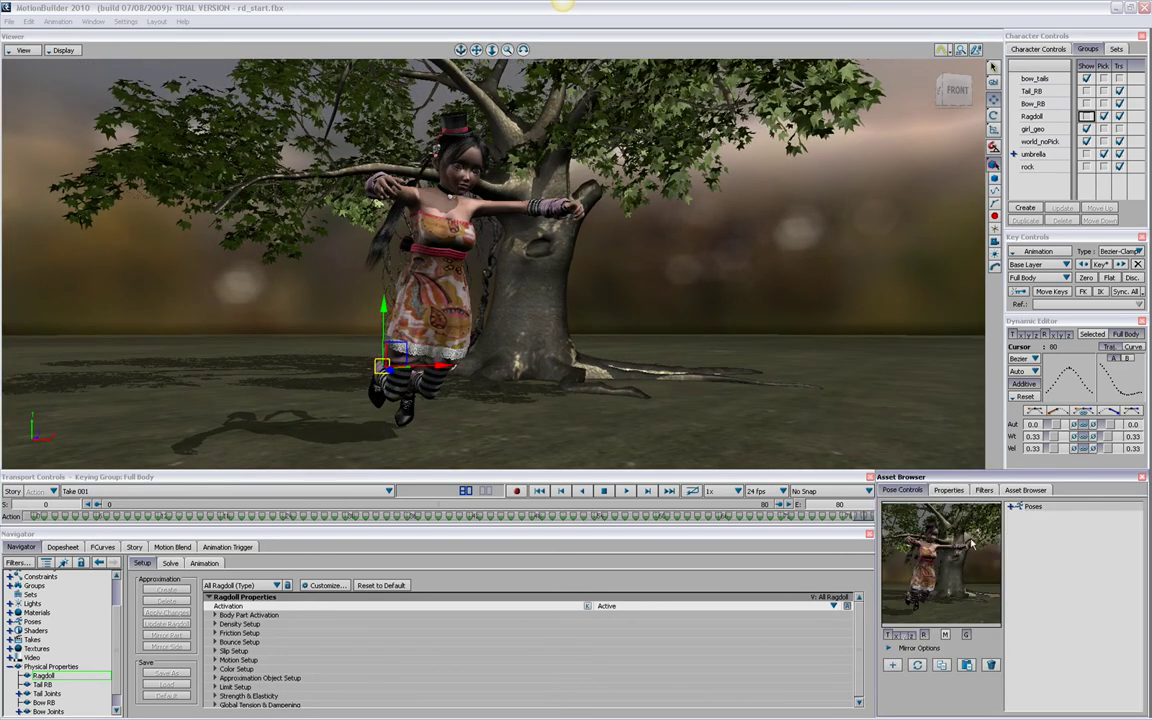
{"action": "left_click_drag", "start_coordinate": [650, 422], "coordinate": [478, 340], "text": "ctrl+shift"}
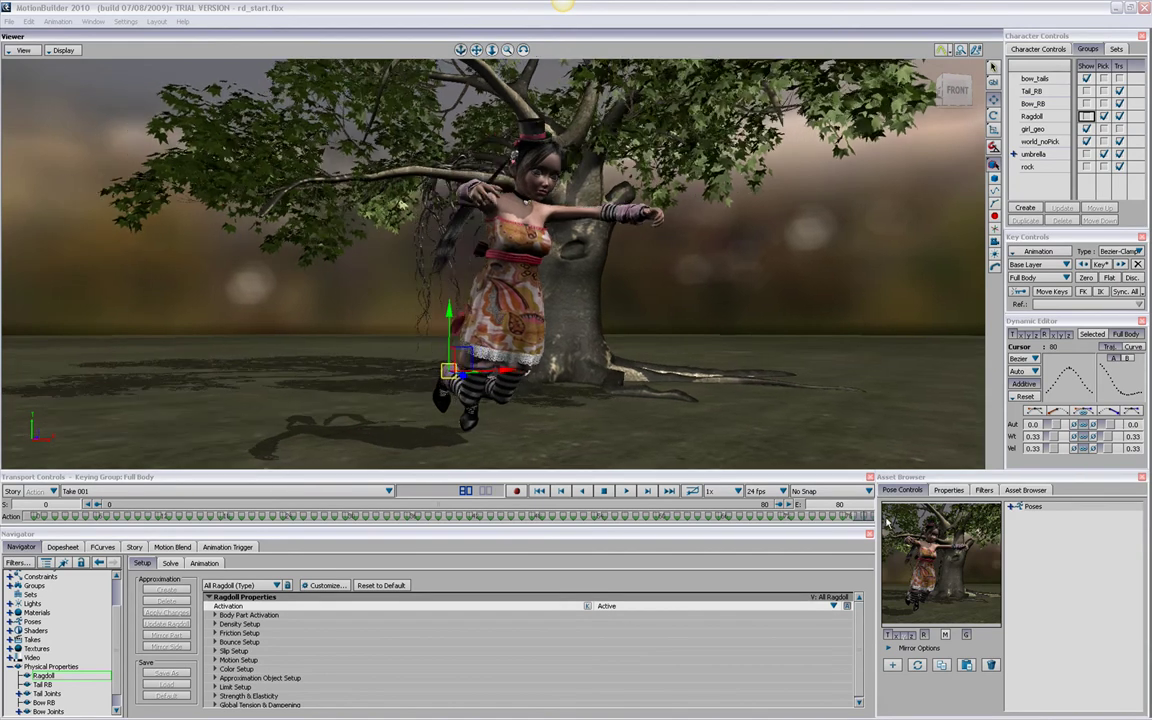
Step: Reset the girl to her start pose and deactivate the physics solver
{"action": "right_click", "coordinate": [918, 510]}
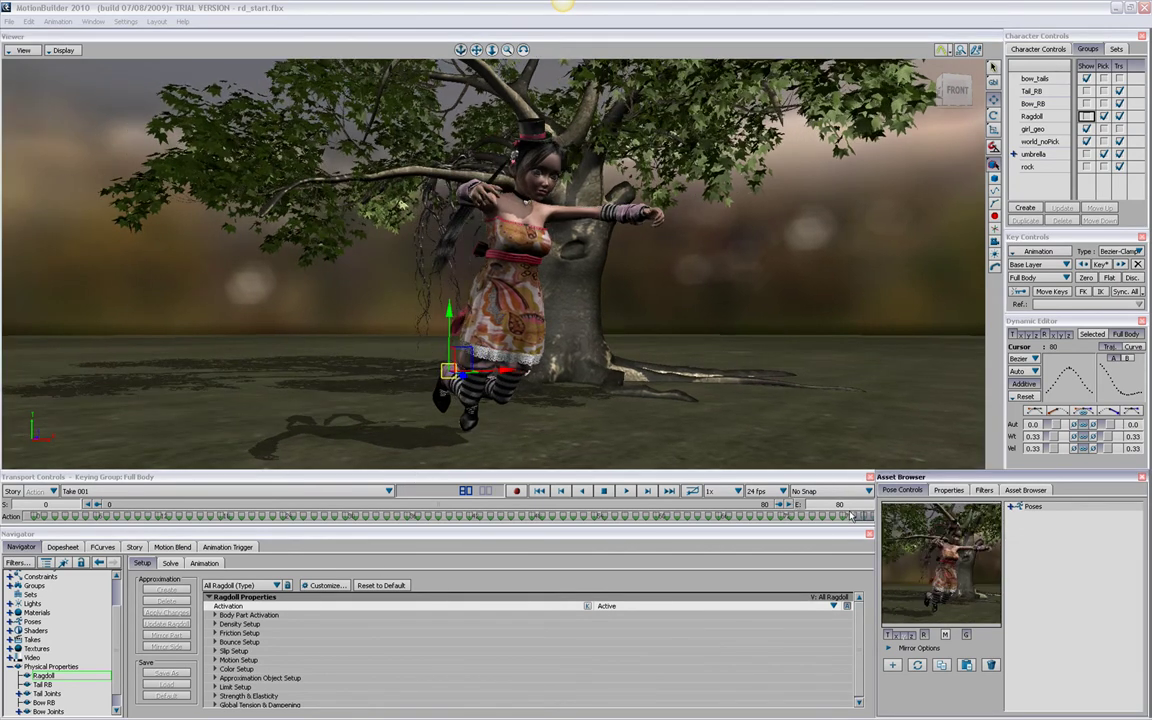
{"action": "left_click", "coordinate": [948, 490]}
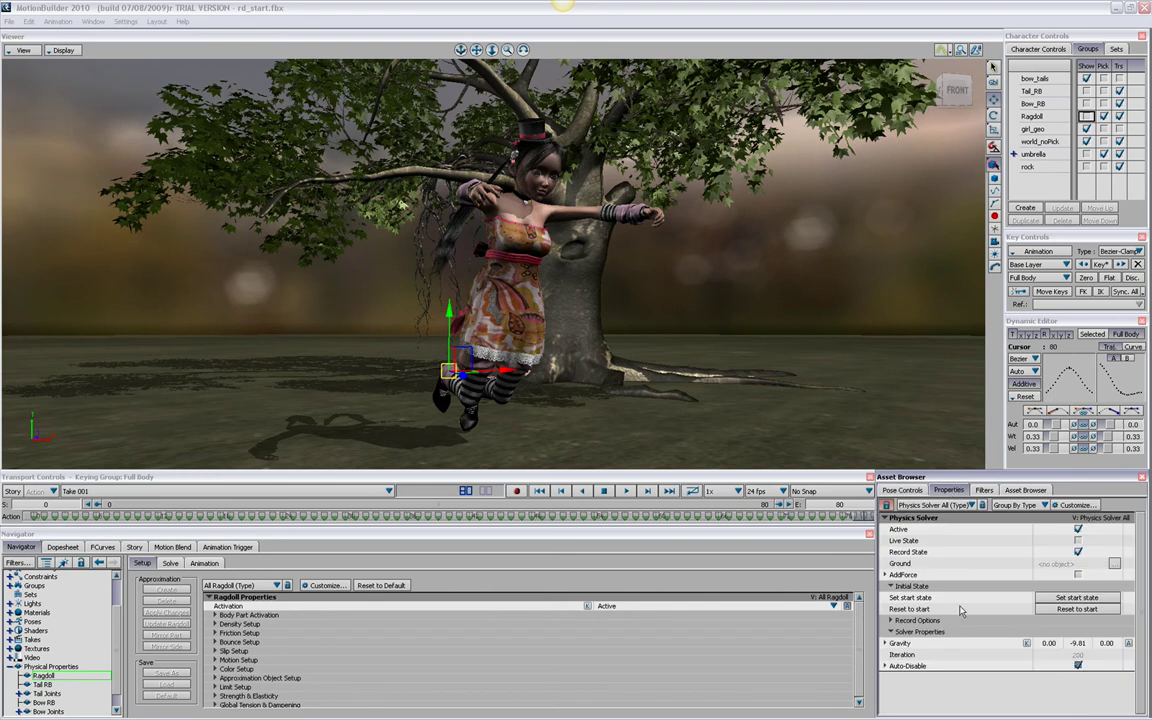
{"action": "left_click", "coordinate": [1072, 609]}
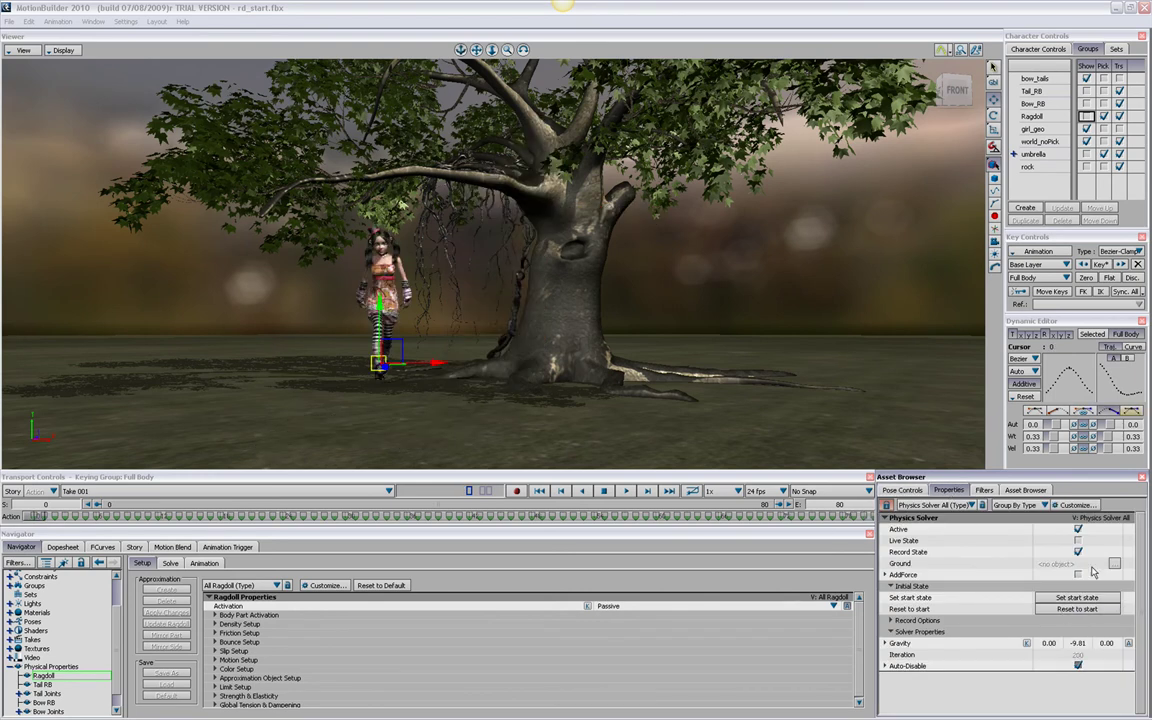
{"action": "left_click", "coordinate": [1078, 530]}
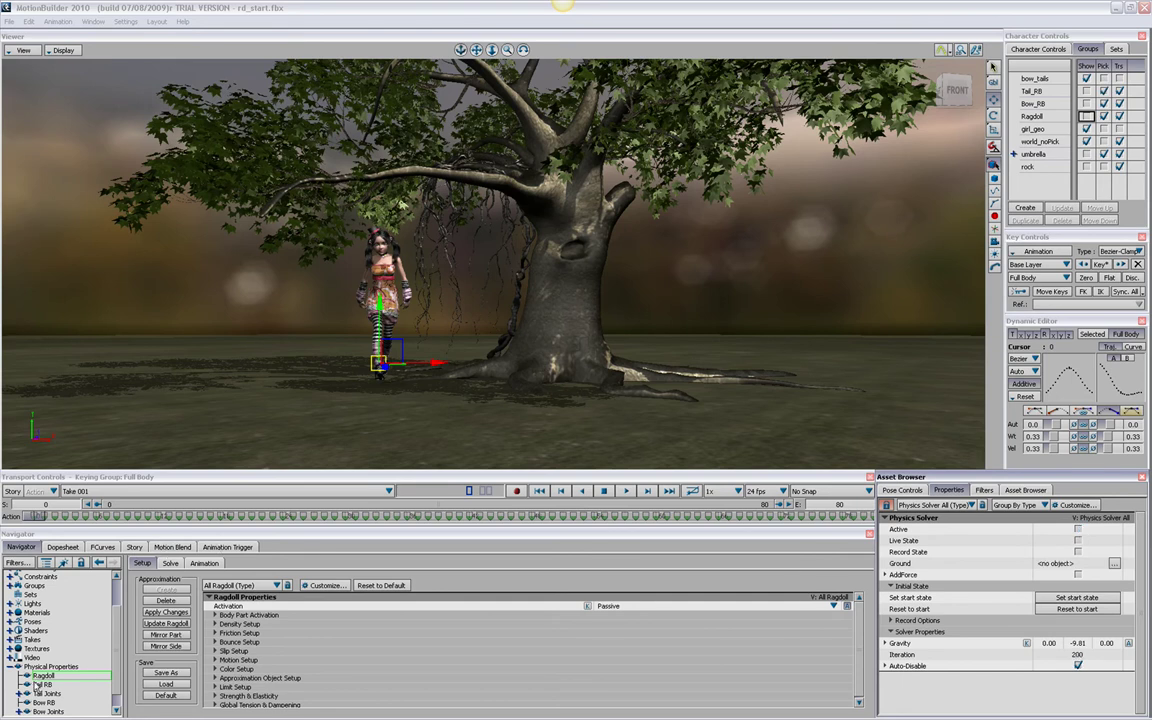
Step: Add the saved Character Pose to the ragdoll's Pose System and show it in the scene
{"action": "left_click", "coordinate": [203, 564]}
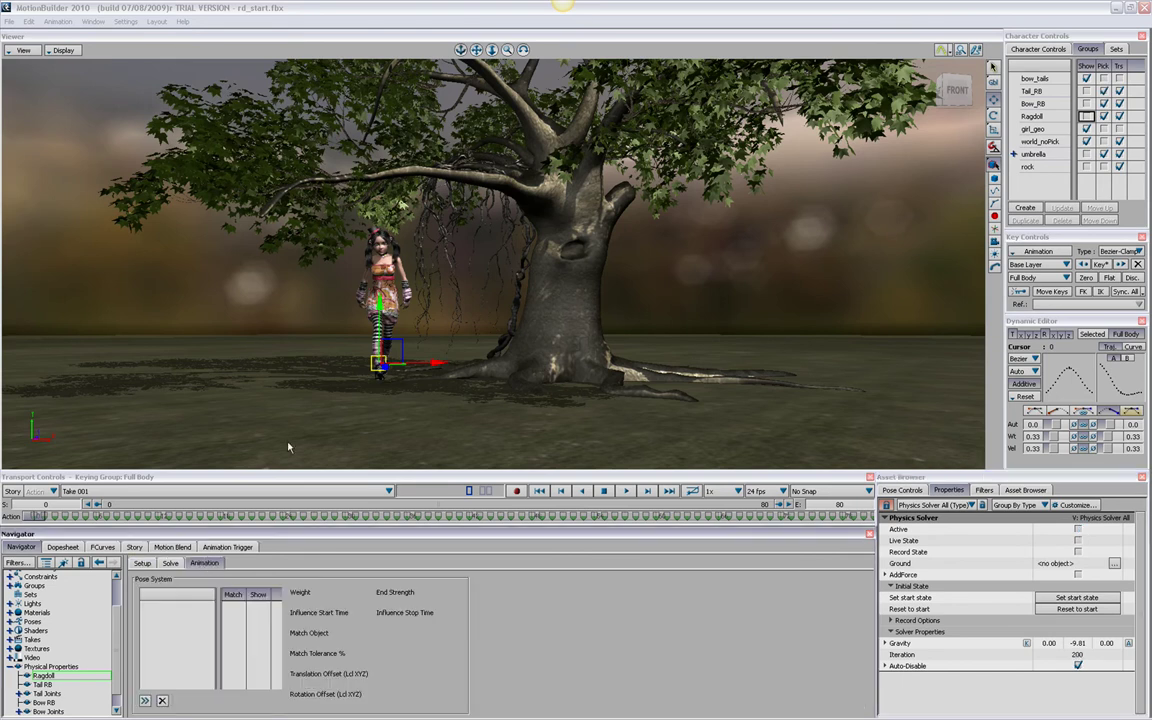
{"action": "left_click", "coordinate": [250, 435]}
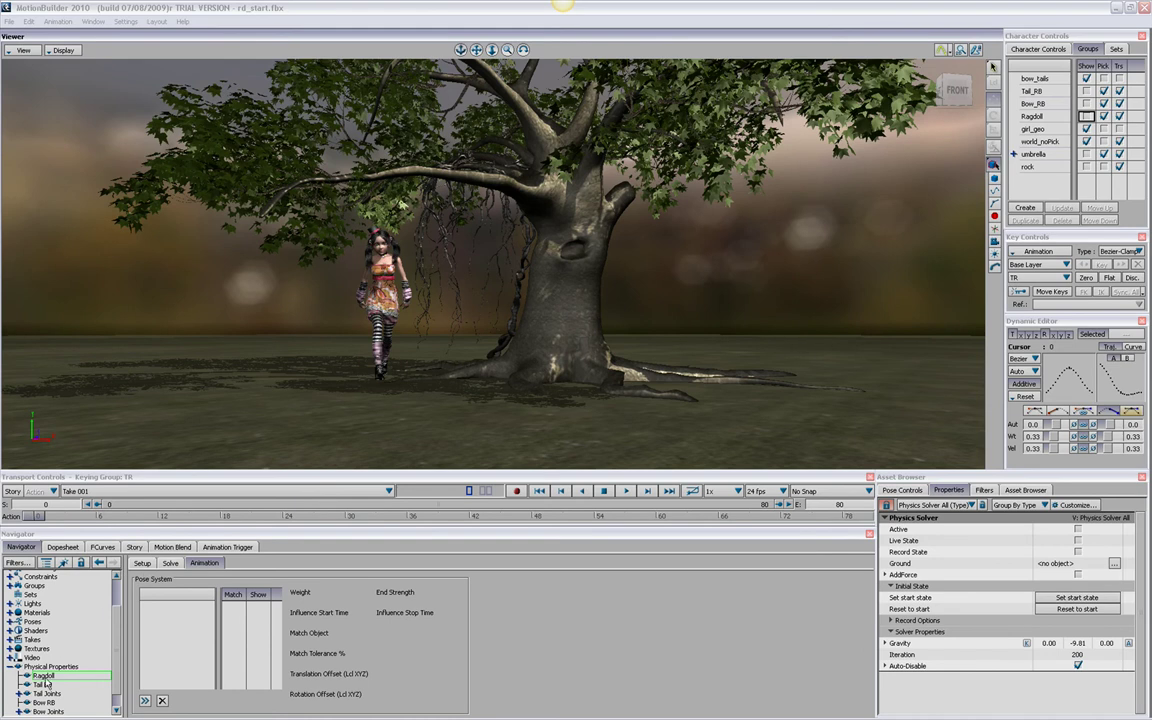
{"action": "left_click", "coordinate": [903, 490]}
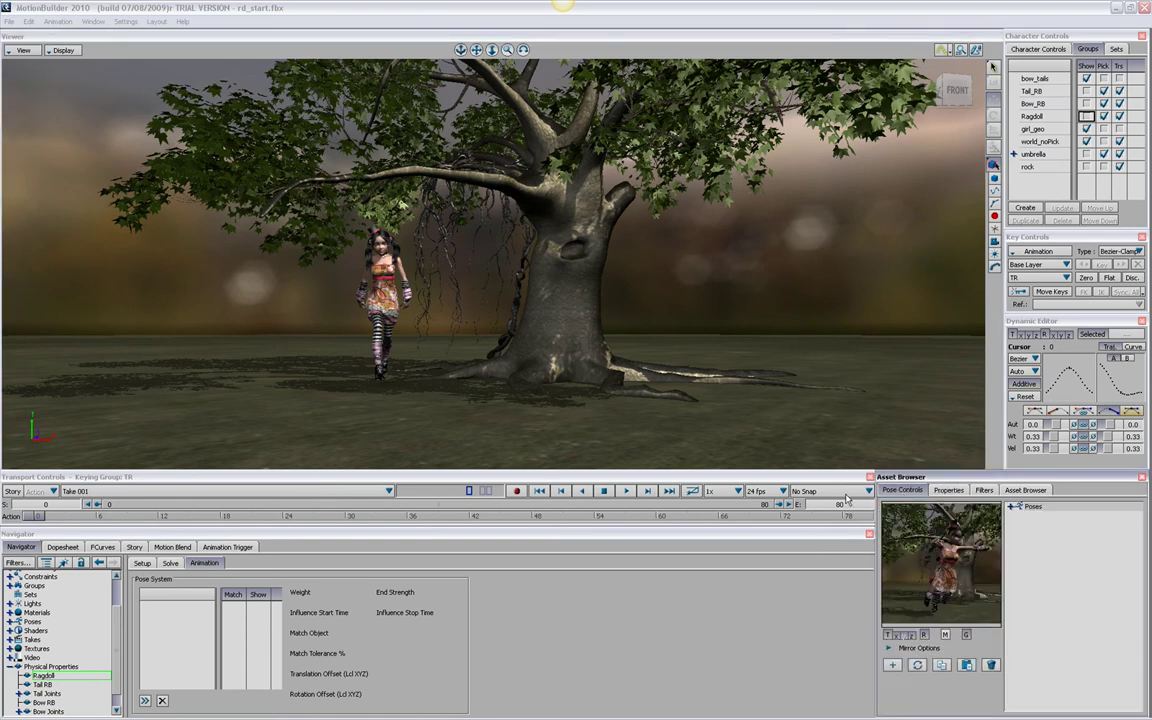
{"action": "left_click", "coordinate": [1011, 508]}
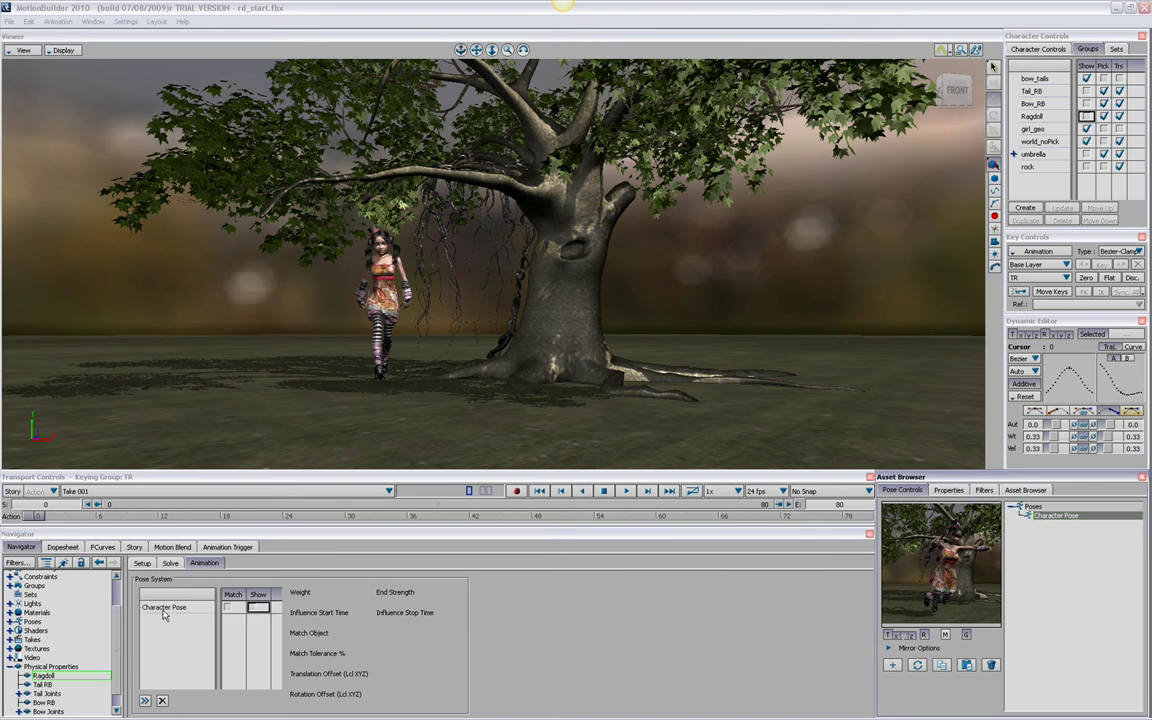
{"action": "left_click_drag", "start_coordinate": [1065, 519], "coordinate": [165, 607]}
{"action": "left_click", "coordinate": [258, 607]}
{"action": "mouse_move", "coordinate": [336, 368]}
{"action": "left_mouse_down", "text": "ctrl+shift"}
{"action": "mouse_move", "coordinate": [440, 393]}
{"action": "mouse_move", "coordinate": [404, 411]}
{"action": "mouse_move", "coordinate": [458, 404]}
{"action": "mouse_move", "coordinate": [463, 414]}
{"action": "mouse_move", "coordinate": [473, 393]}
{"action": "left_mouse_up", "text": "ctrl+shift"}
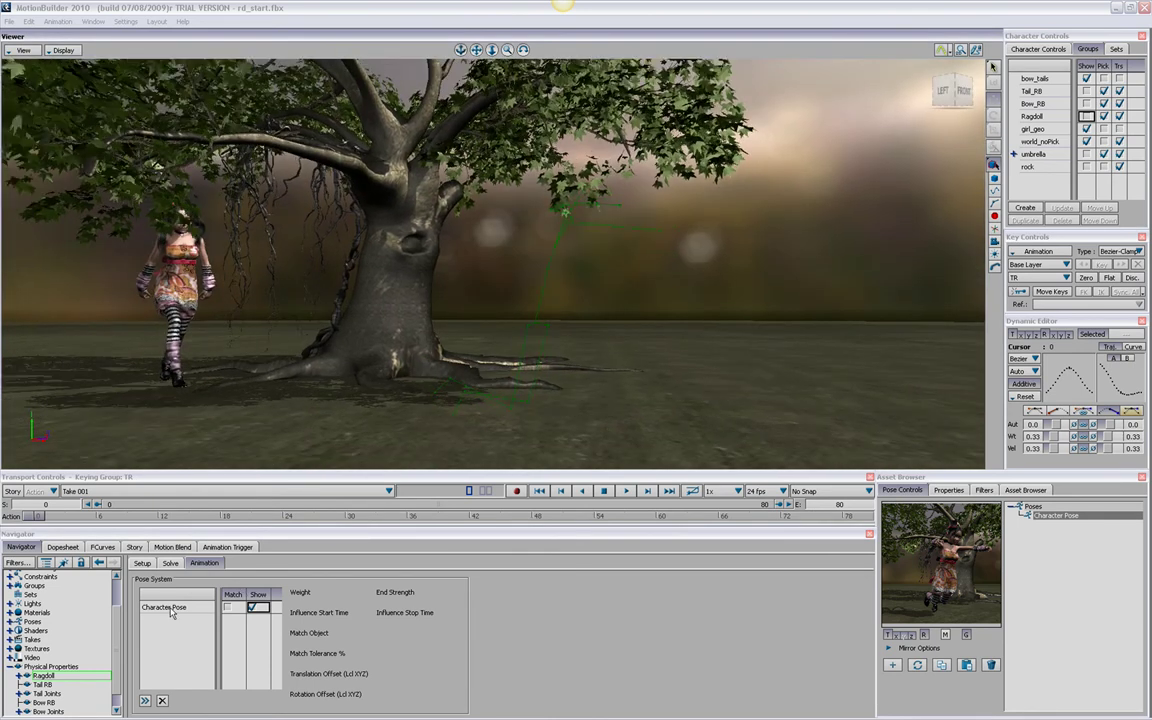
Step: Set the Character Pose influence to start at frame 50 and stop at 100
{"action": "left_click", "coordinate": [171, 613]}
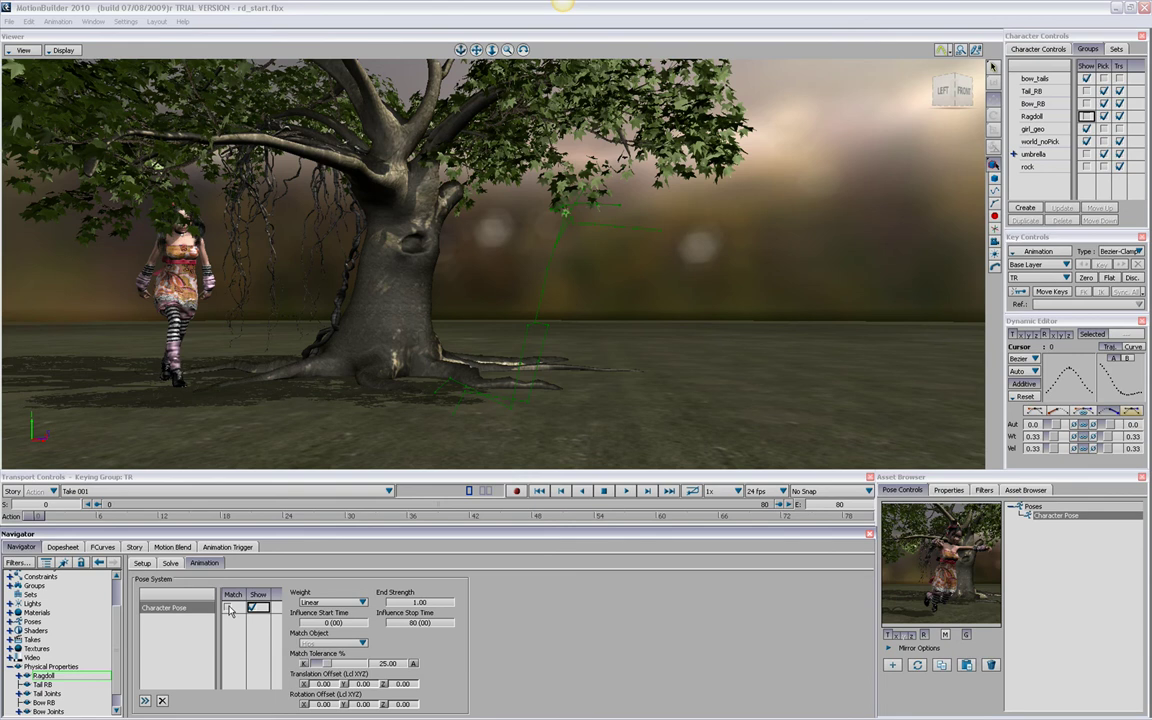
{"action": "double_click", "coordinate": [323, 622]}
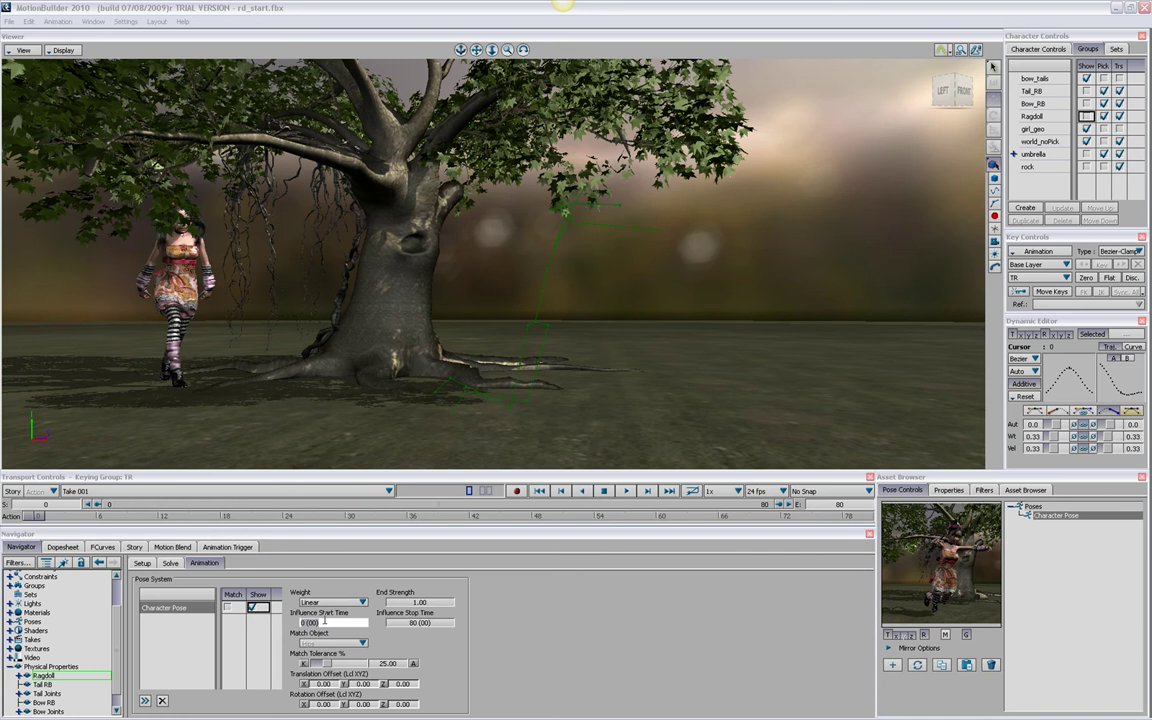
{"action": "type", "text": "50"}
{"action": "key", "text": "Return"}
{"action": "double_click", "coordinate": [414, 623]}
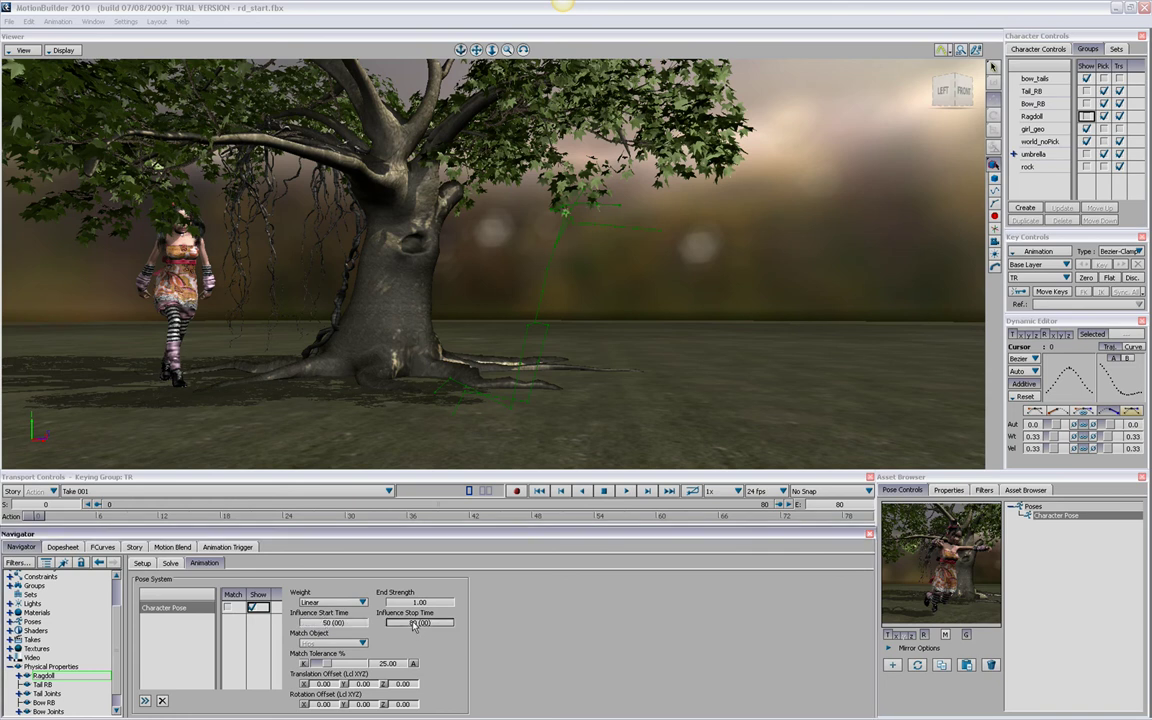
{"action": "type", "text": "100"}
{"action": "key", "text": "Return"}
Step: Extend the take's end frame to 150
{"action": "double_click", "coordinate": [840, 506]}
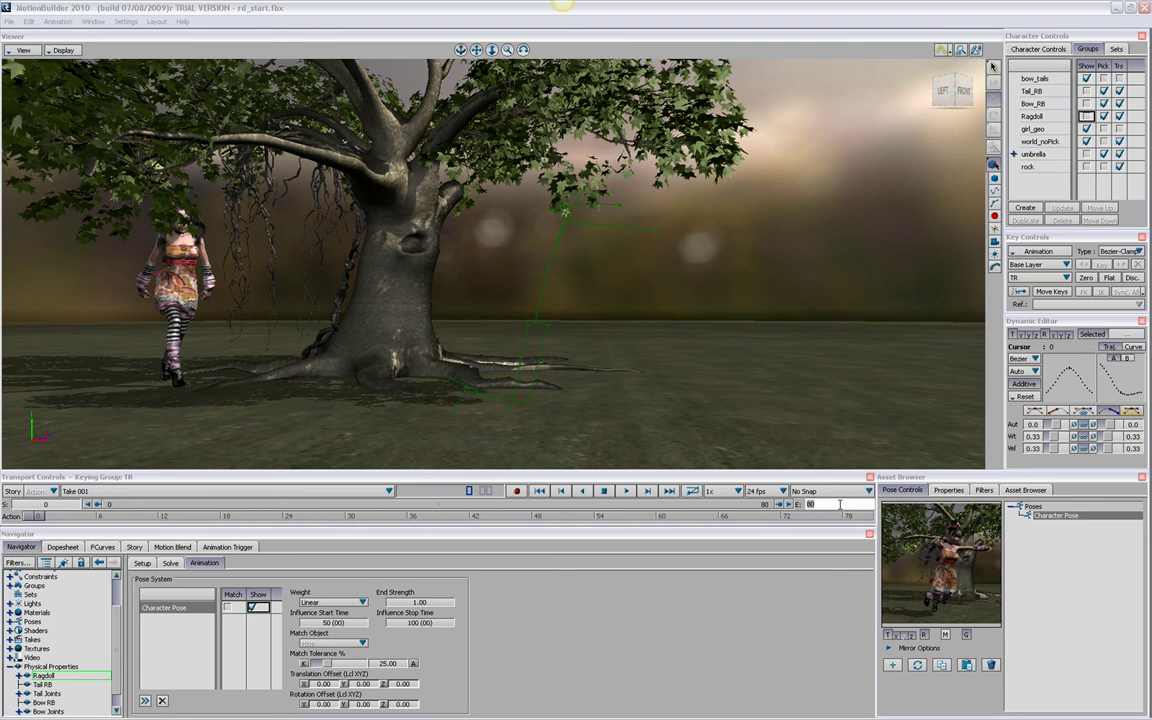
{"action": "type", "text": "150"}
{"action": "key", "text": "Return"}
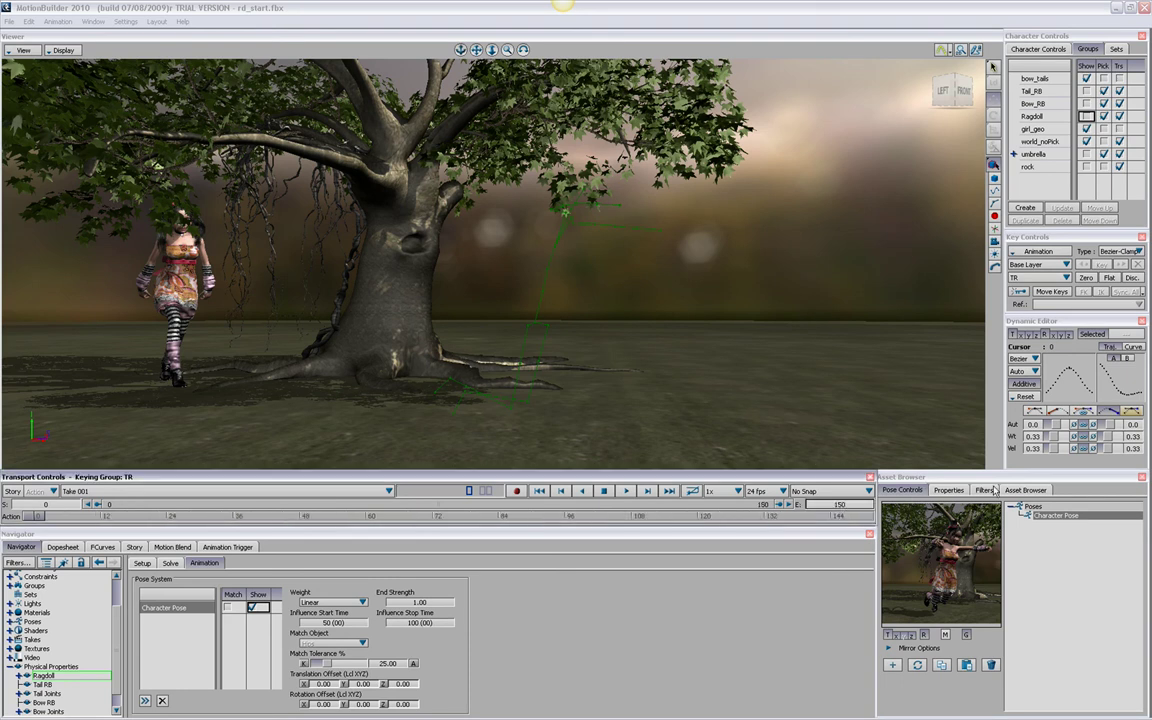
Step: Turn on the physics solver's Active and Record State, then play the girl's fall
{"action": "left_click", "coordinate": [949, 490]}
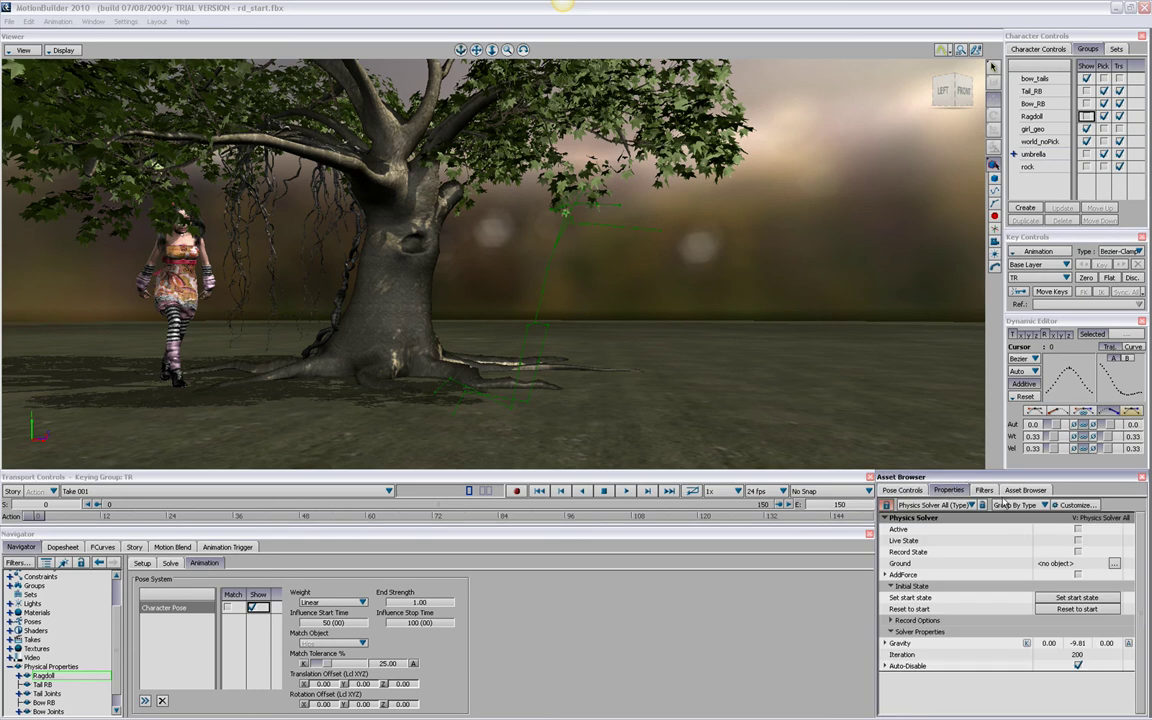
{"action": "left_click", "coordinate": [1077, 530]}
{"action": "left_click", "coordinate": [1078, 551]}
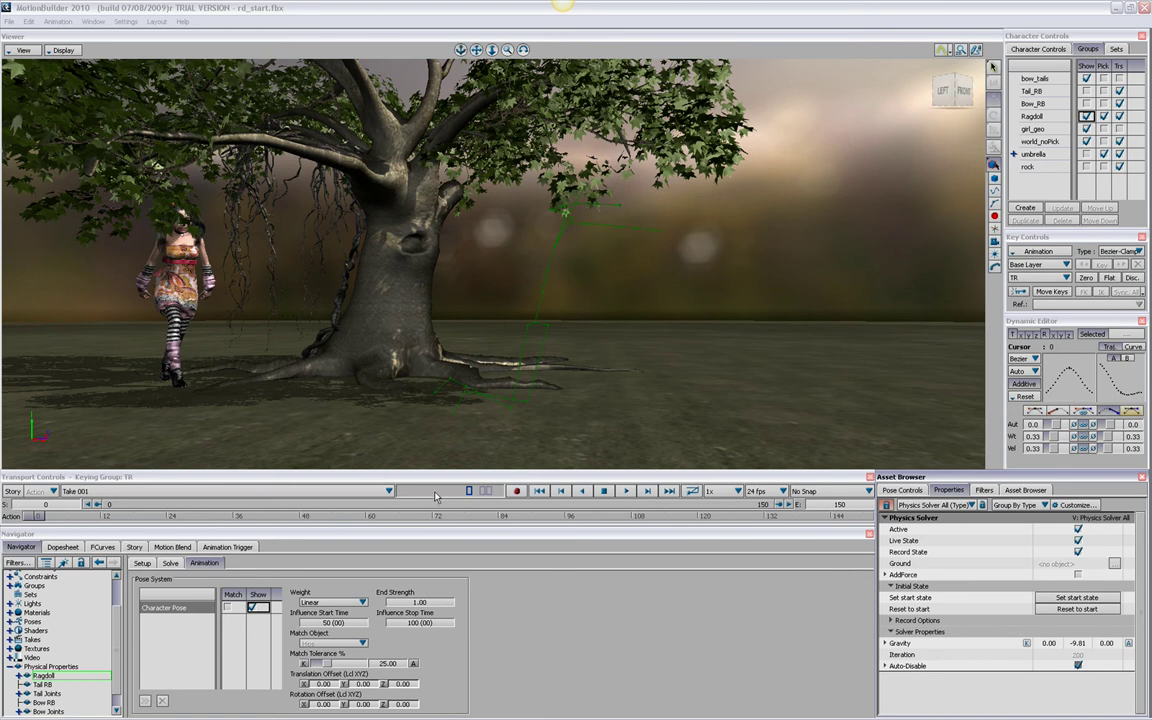
{"action": "left_click", "coordinate": [627, 491]}
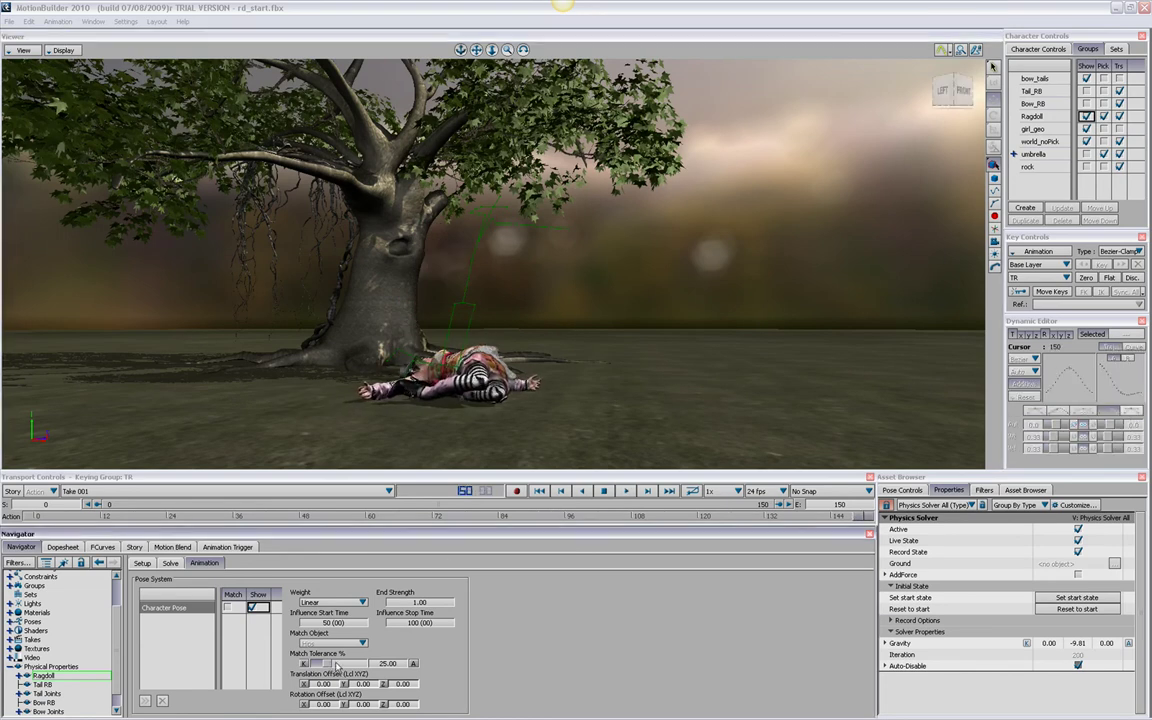
Step: Raise the pose match tolerance to 63.75, then reset and replay the fall
{"action": "left_click_drag", "start_coordinate": [320, 663], "coordinate": [347, 665]}
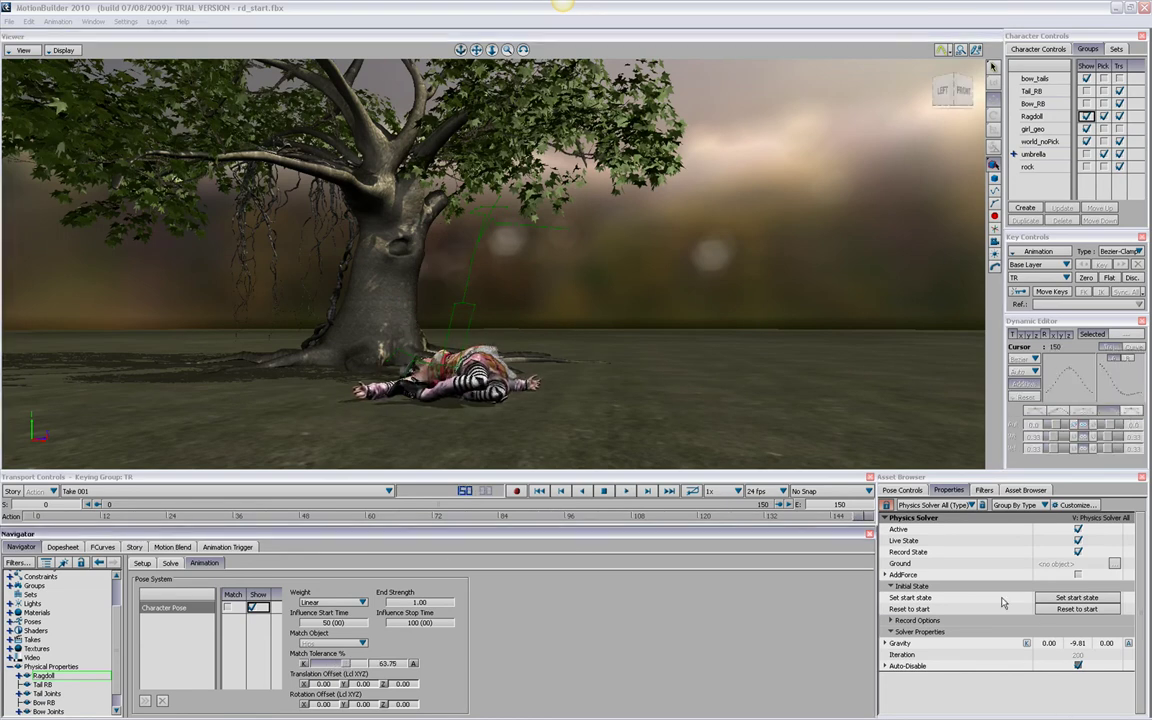
{"action": "left_click", "coordinate": [1055, 610]}
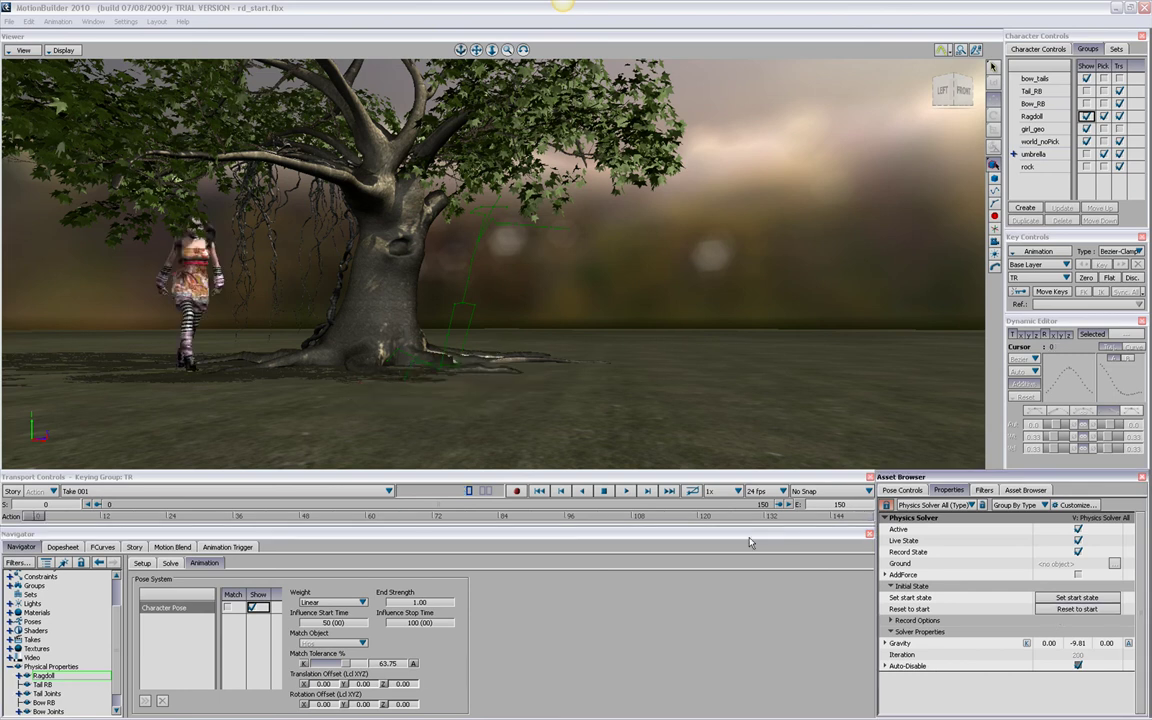
{"action": "left_click", "coordinate": [626, 491]}
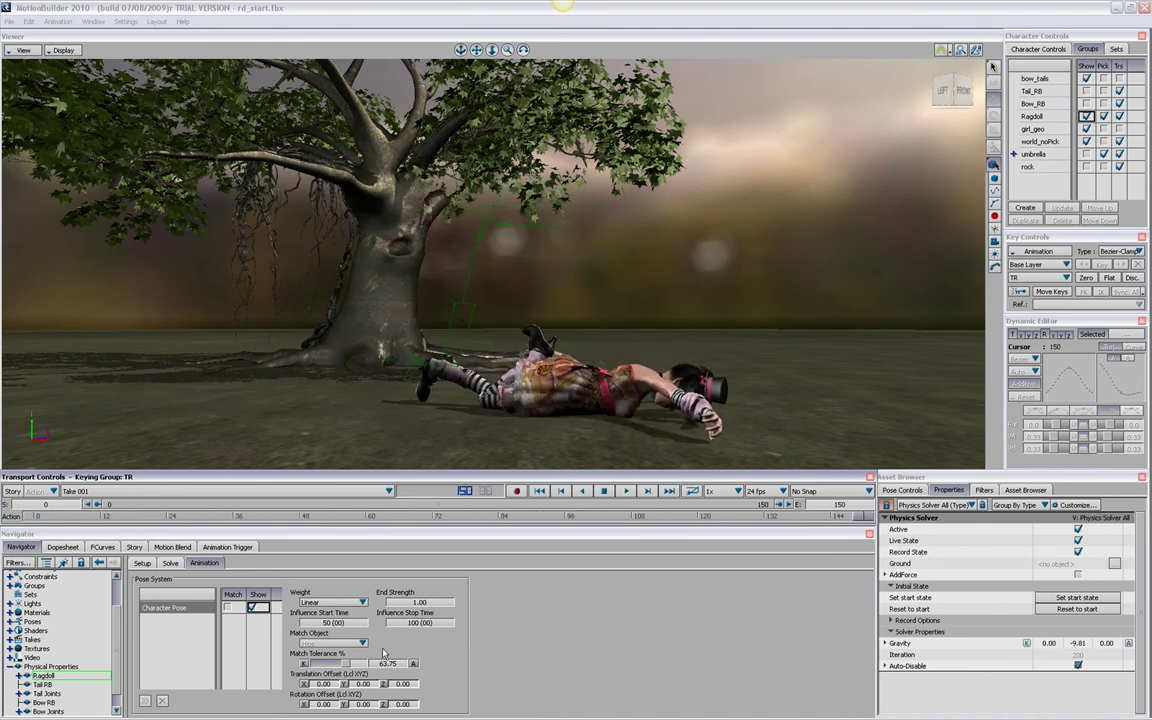
Step: Try a match tolerance of 100, then reset and replay the fall
{"action": "left_click_drag", "start_coordinate": [345, 663], "coordinate": [369, 671]}
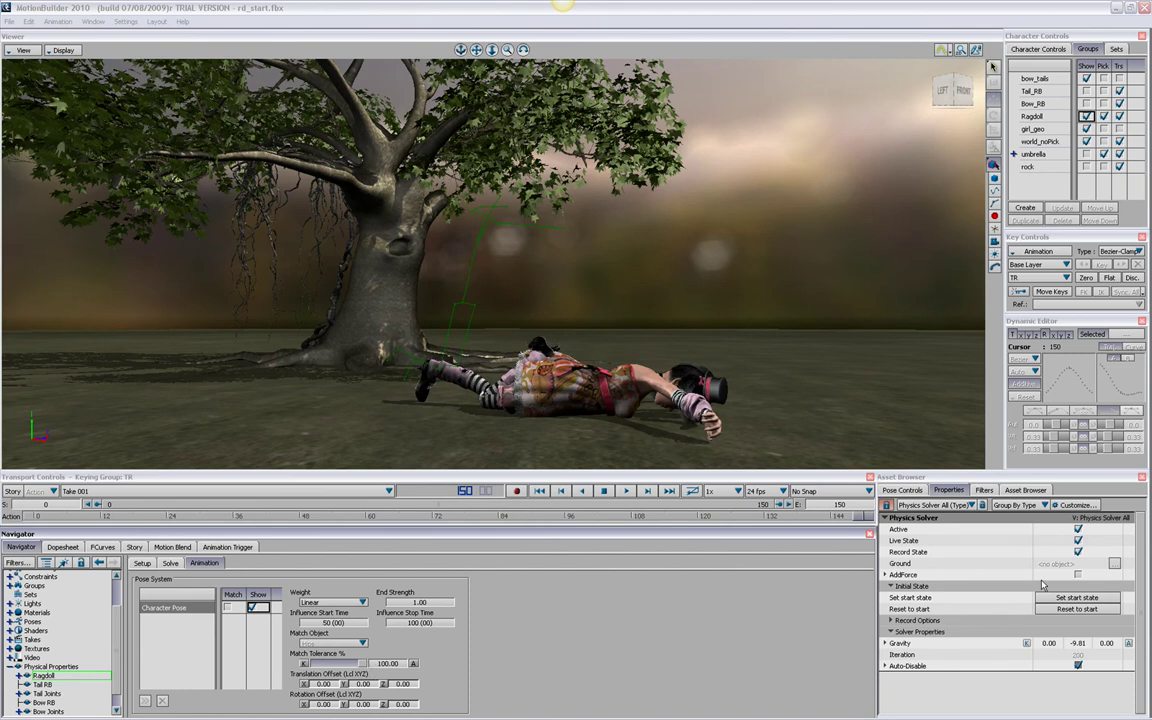
{"action": "left_click", "coordinate": [1070, 612]}
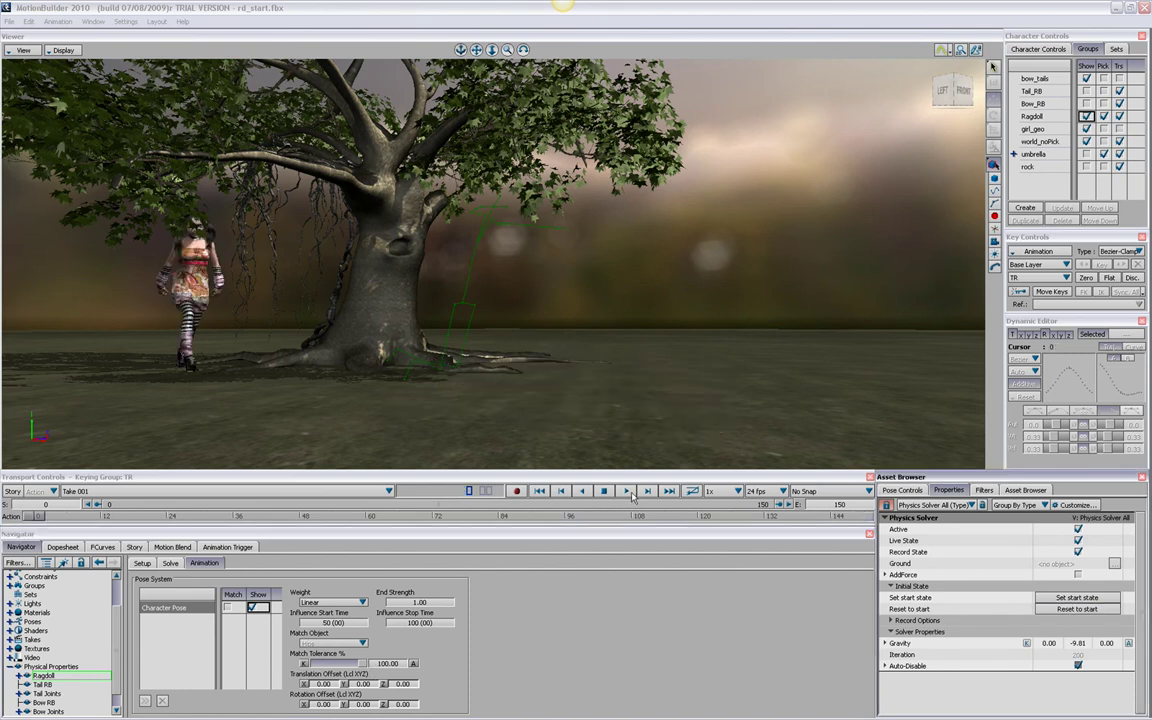
{"action": "left_click", "coordinate": [627, 491]}
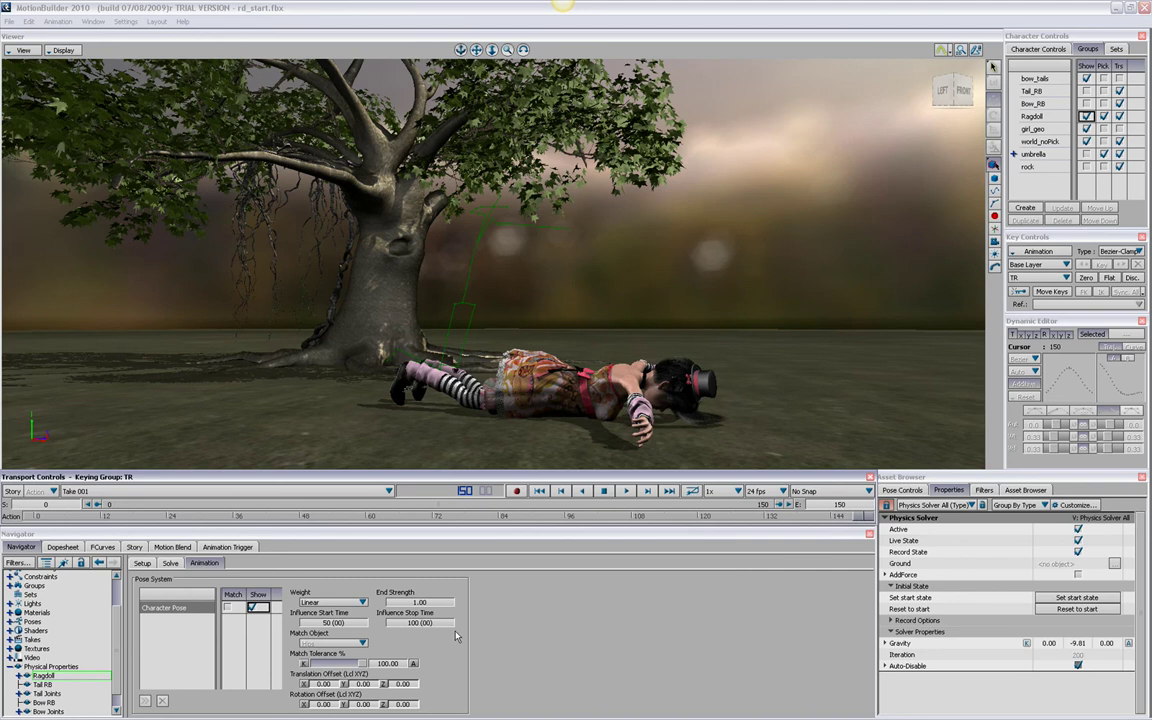
Step: Lower the match tolerance to 71.25 and replay the fall from the start twice
{"action": "left_click_drag", "start_coordinate": [366, 664], "coordinate": [350, 665]}
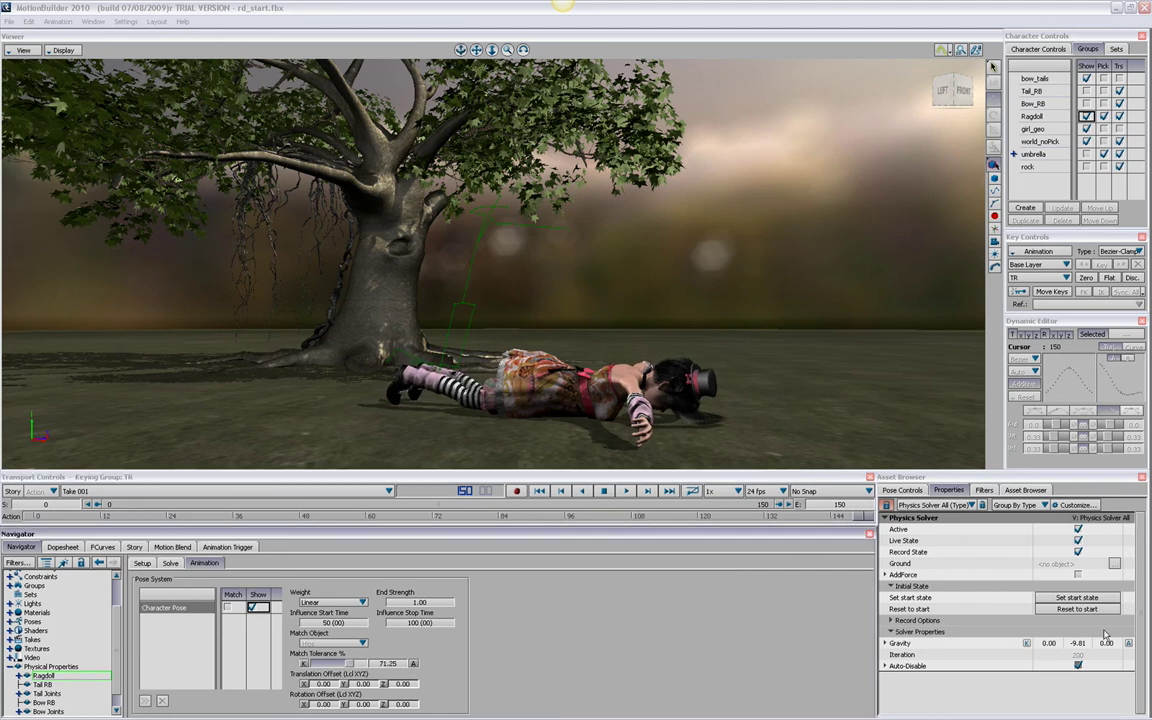
{"action": "left_click", "coordinate": [1062, 610]}
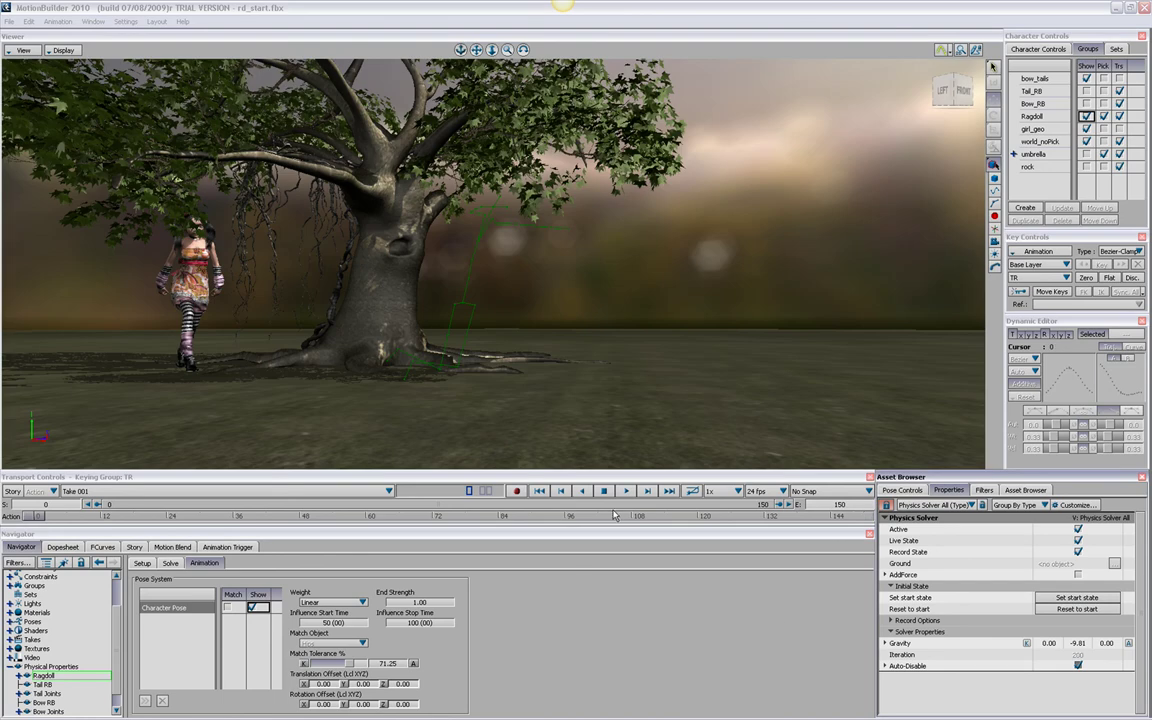
{"action": "left_click", "coordinate": [630, 491]}
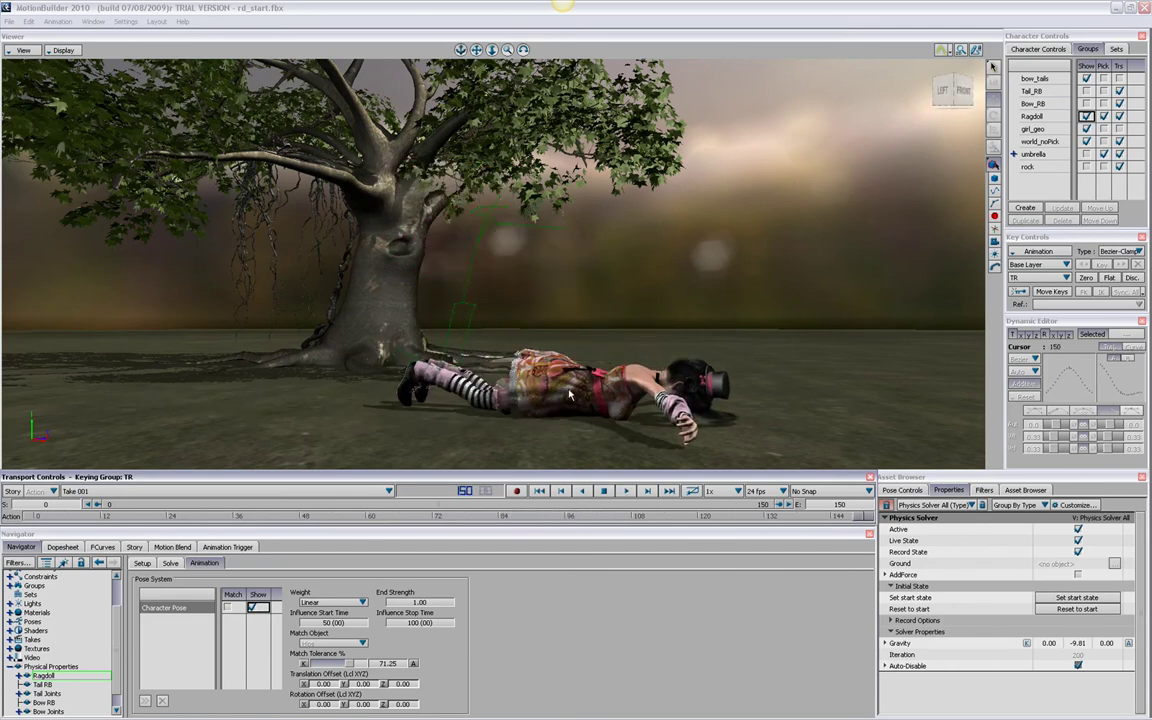
{"action": "mouse_move", "coordinate": [559, 397]}
{"action": "left_mouse_down", "text": "ctrl+shift"}
{"action": "mouse_move", "coordinate": [399, 372]}
{"action": "mouse_move", "coordinate": [428, 388]}
{"action": "left_mouse_up", "text": "ctrl+shift"}
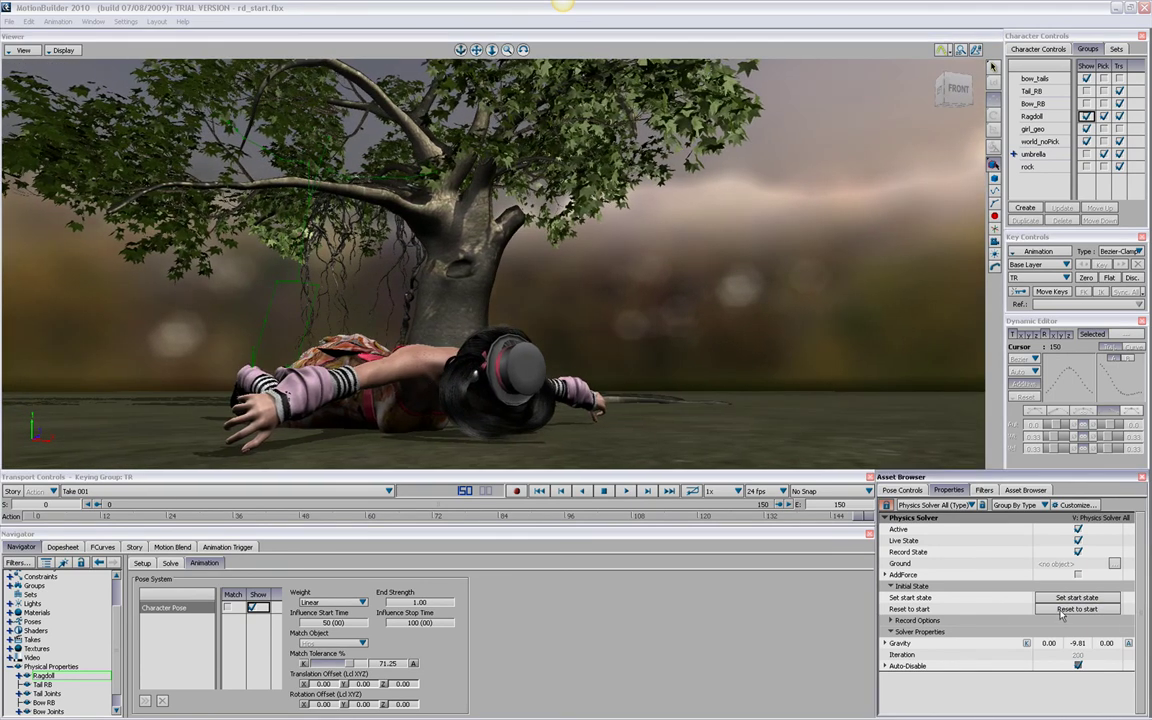
{"action": "left_click", "coordinate": [539, 491]}
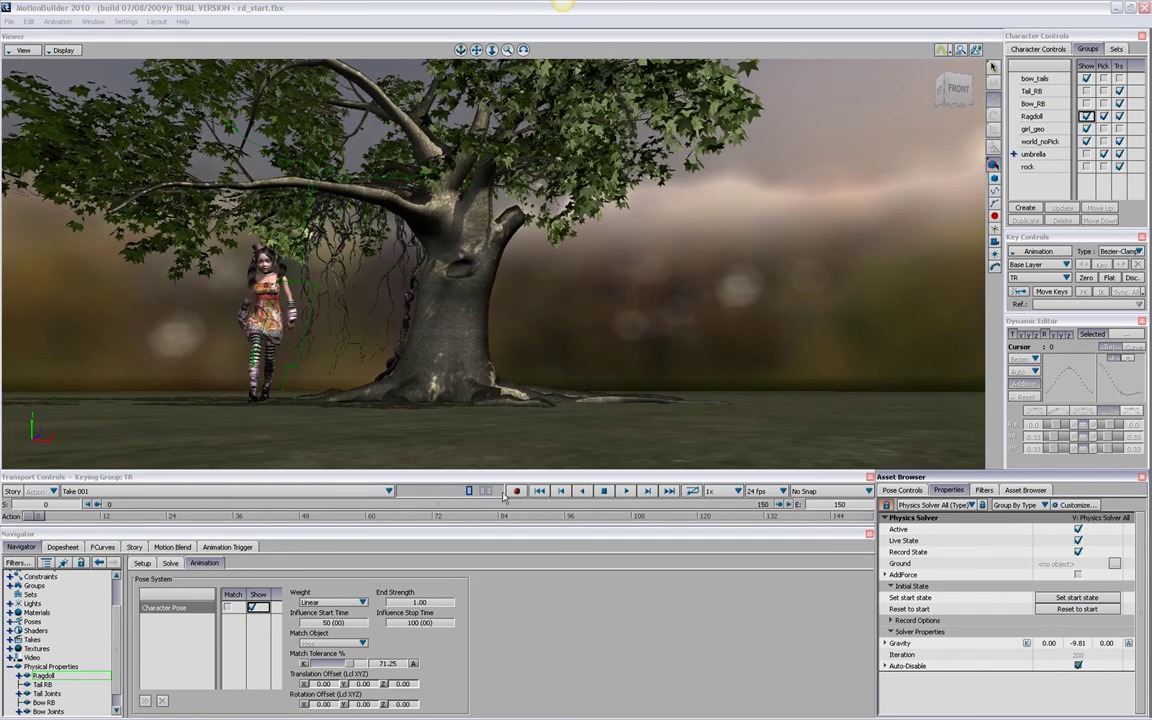
{"action": "left_click", "coordinate": [625, 493]}
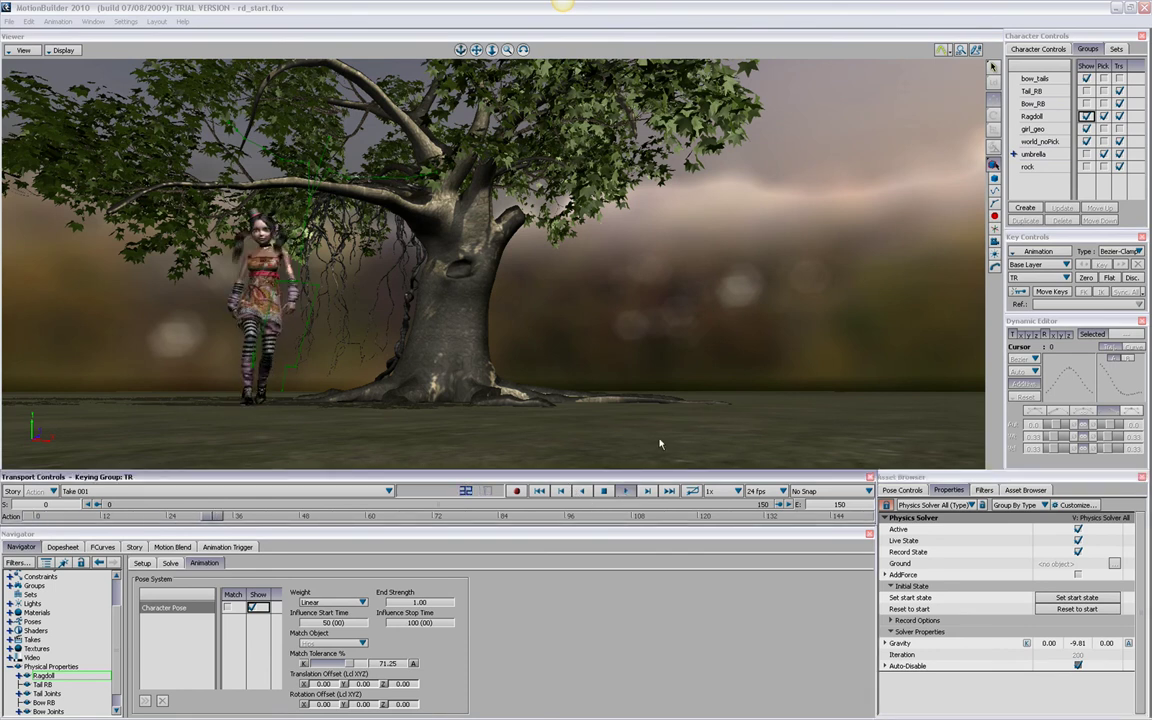